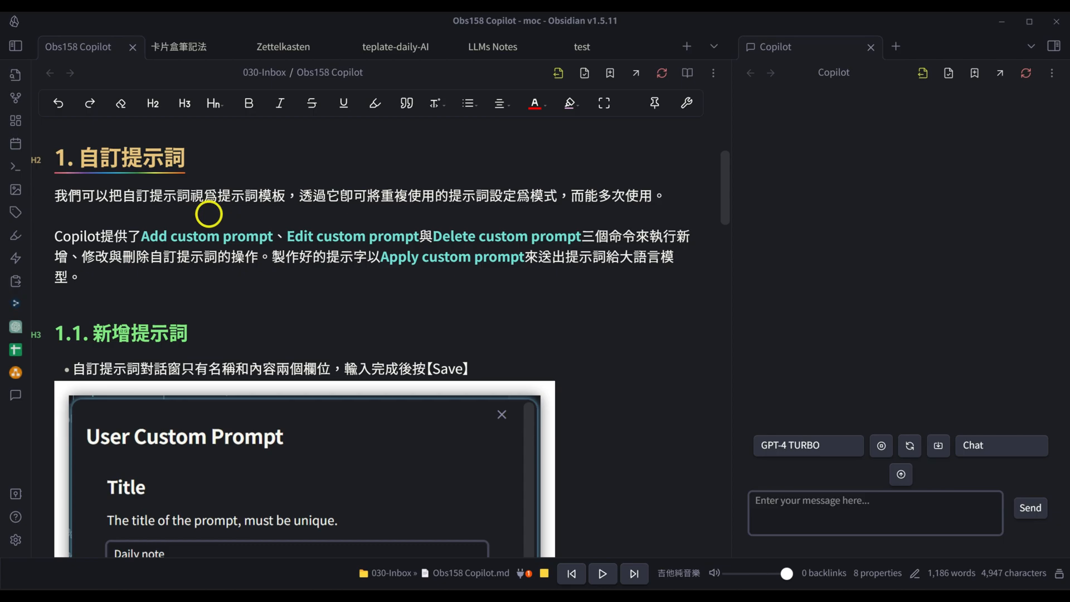
# Review the custom prompt section of the note, including the Title and Prompt fields in the User Custom Prompt dialog image
pyautogui.click(209, 213)
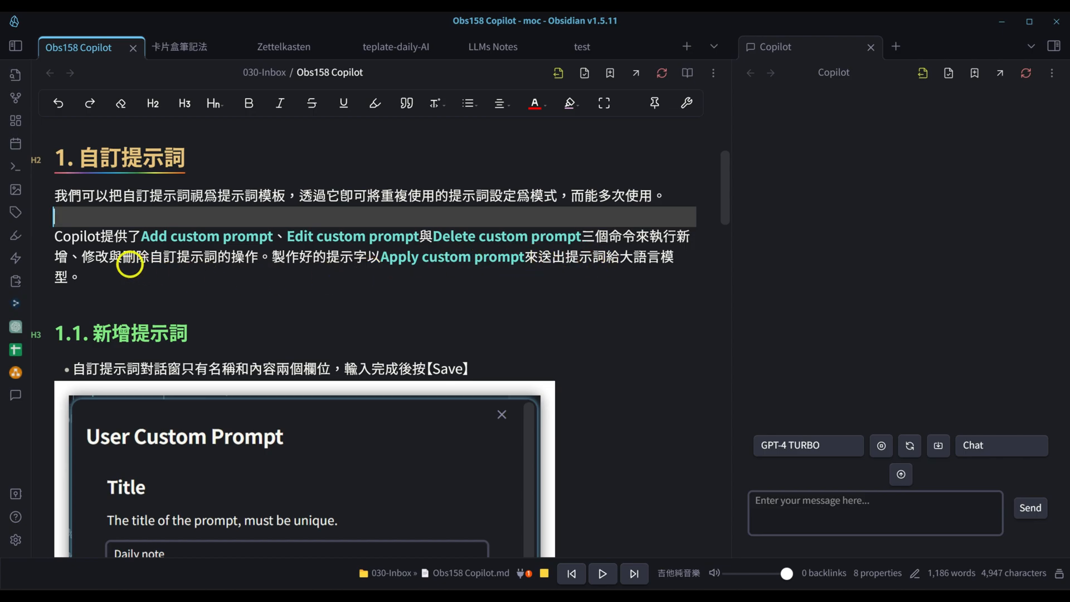
pyautogui.scroll(-3, 612, 266)
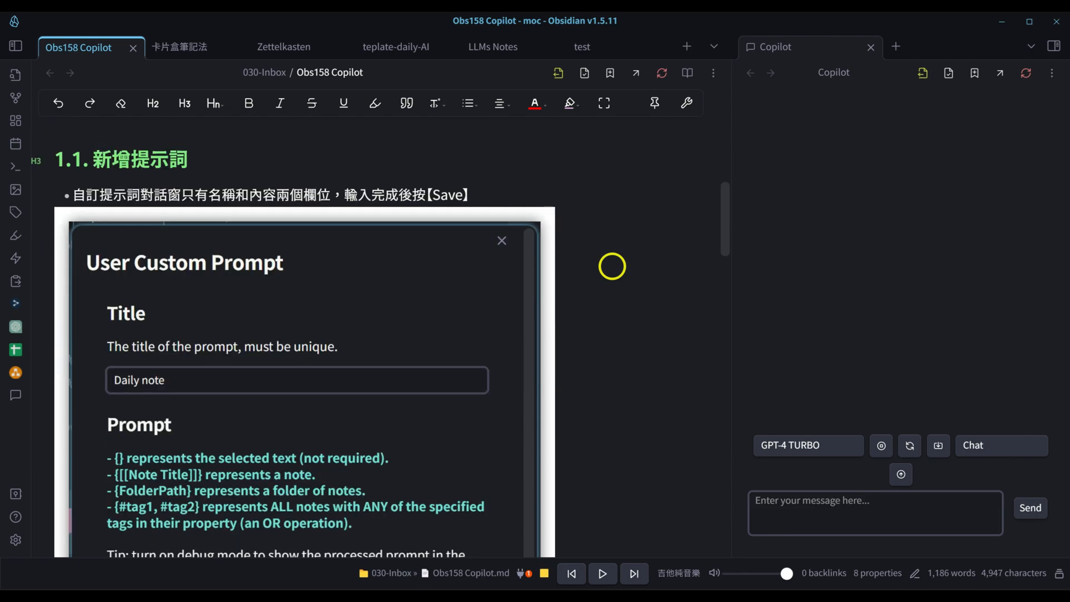
pyautogui.scroll(-3, 612, 266)
pyautogui.scroll(2, 612, 267)
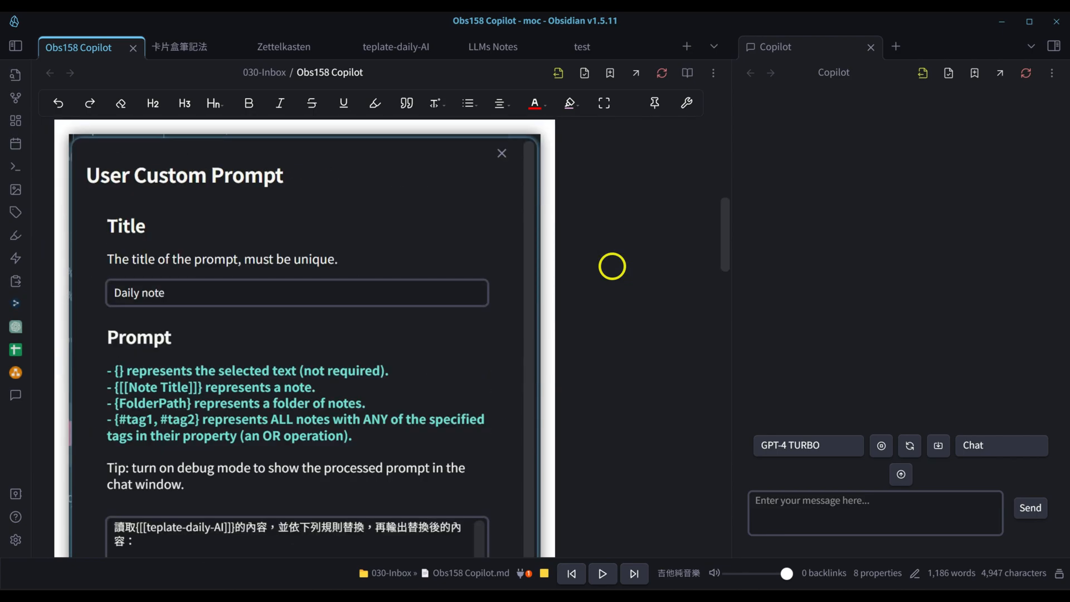
pyautogui.scroll(-2, 612, 266)
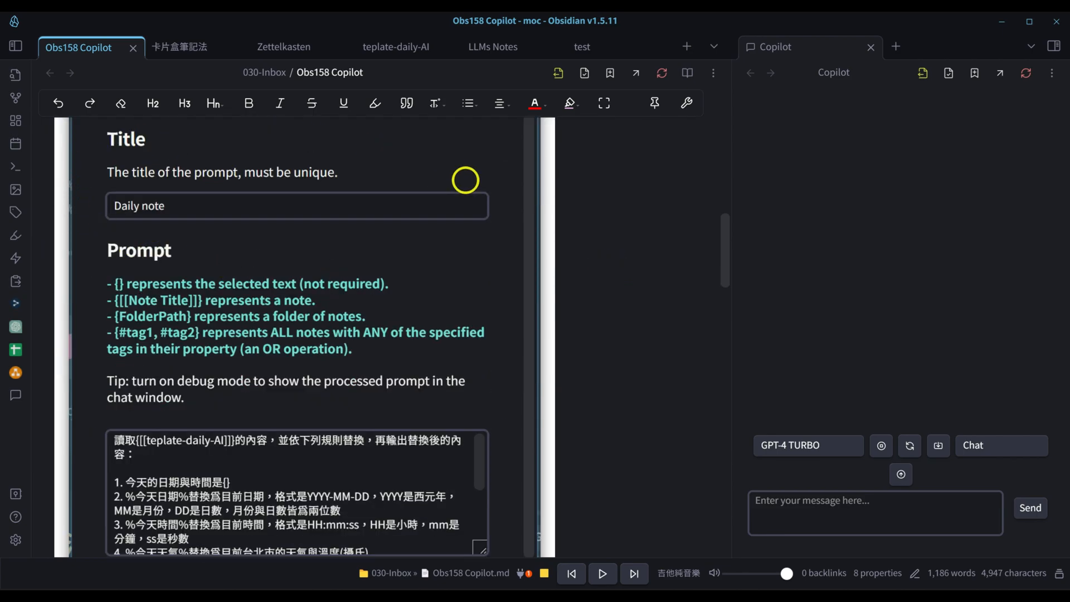
pyautogui.scroll(-2, 368, 251)
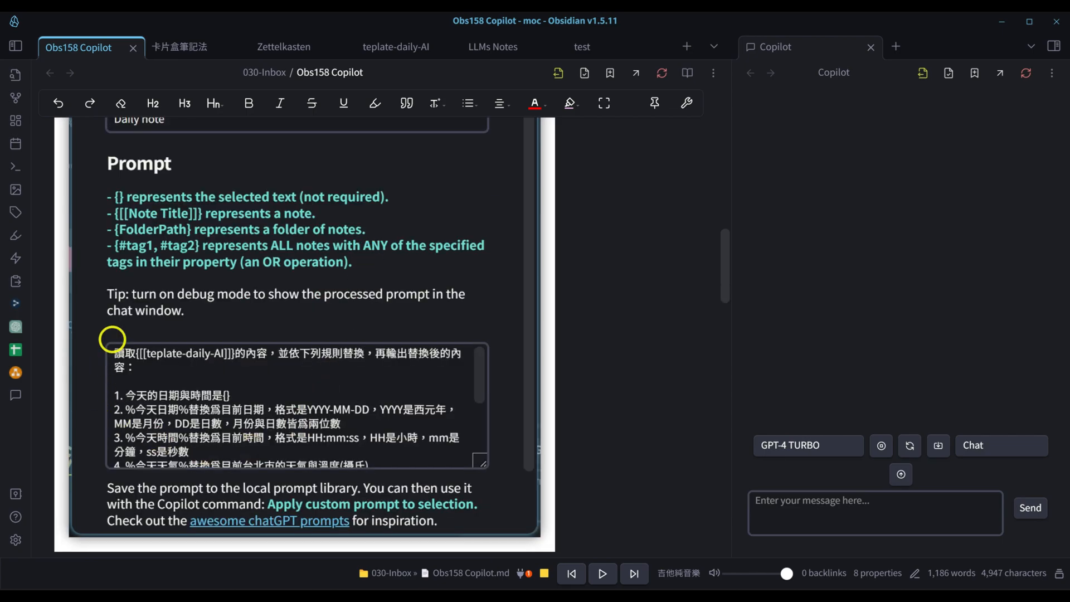
pyautogui.scroll(2, 426, 408)
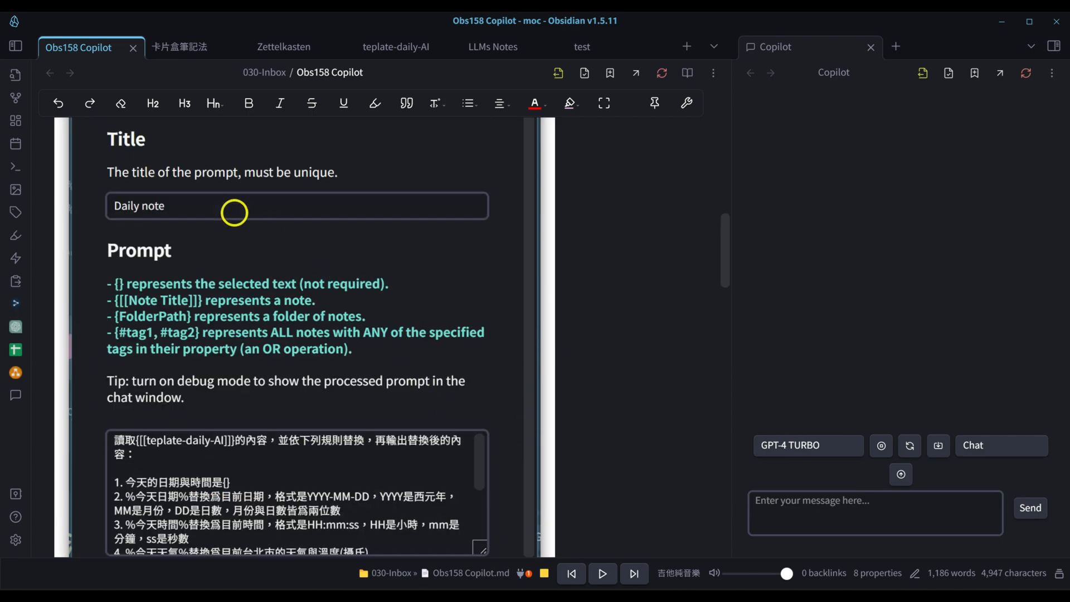
pyautogui.scroll(-4, 424, 430)
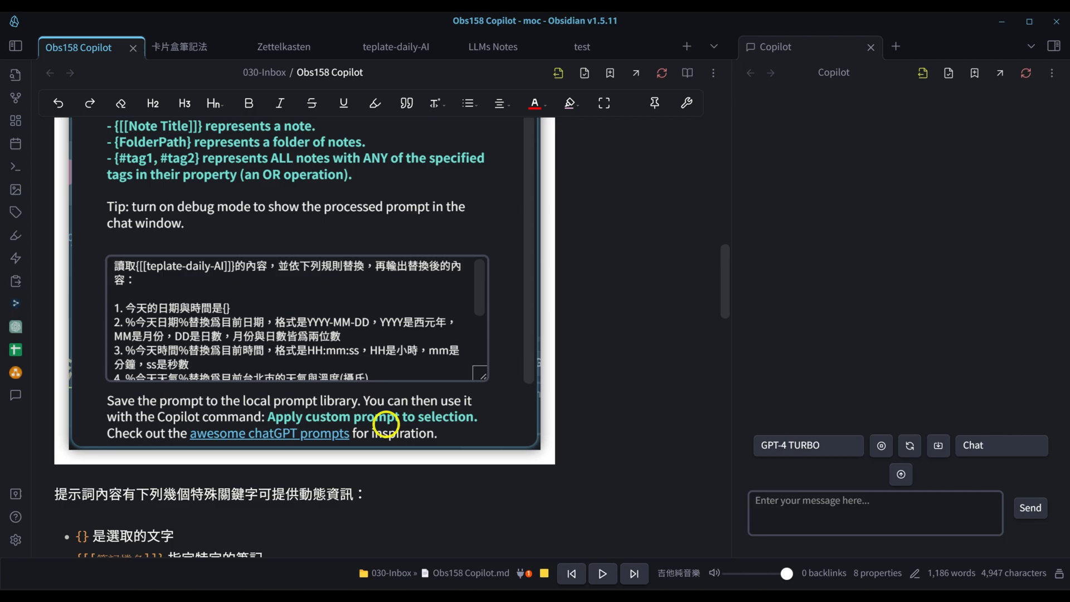
pyautogui.scroll(2, 390, 429)
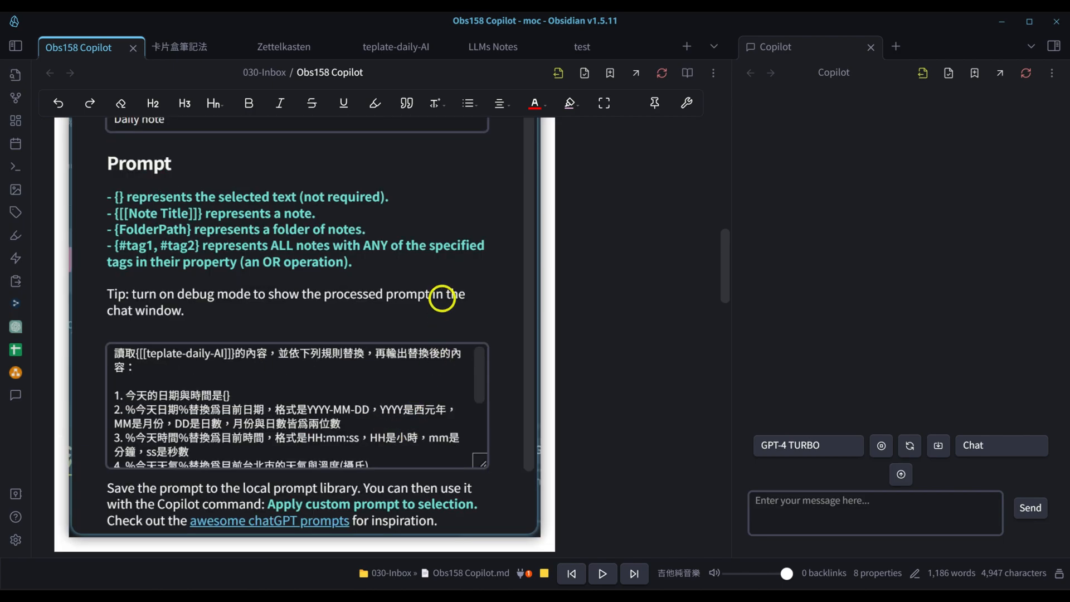
pyautogui.scroll(2, 441, 298)
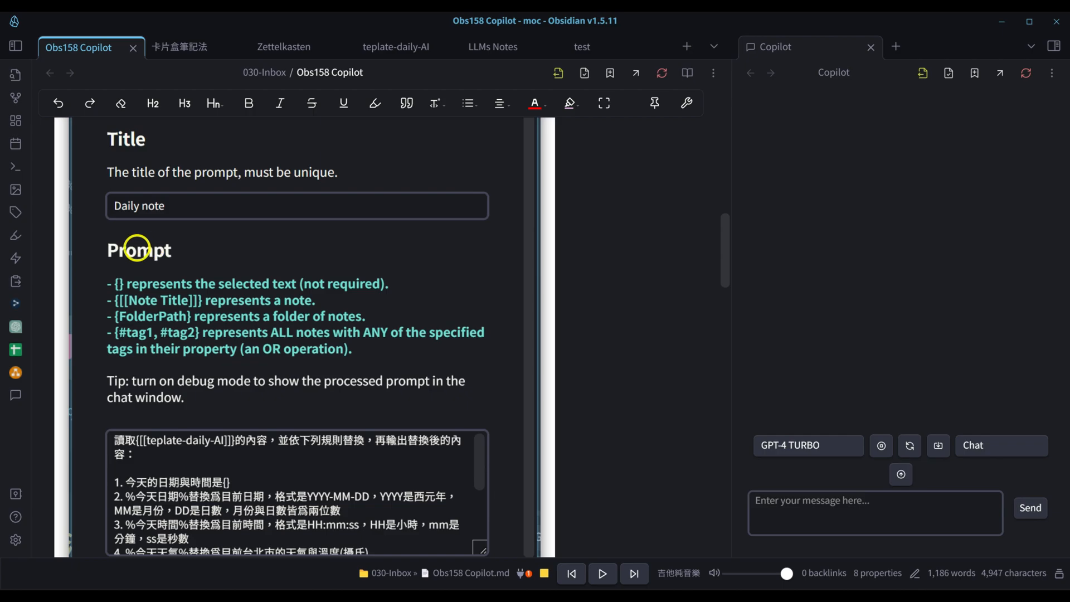
pyautogui.scroll(-3, 458, 239)
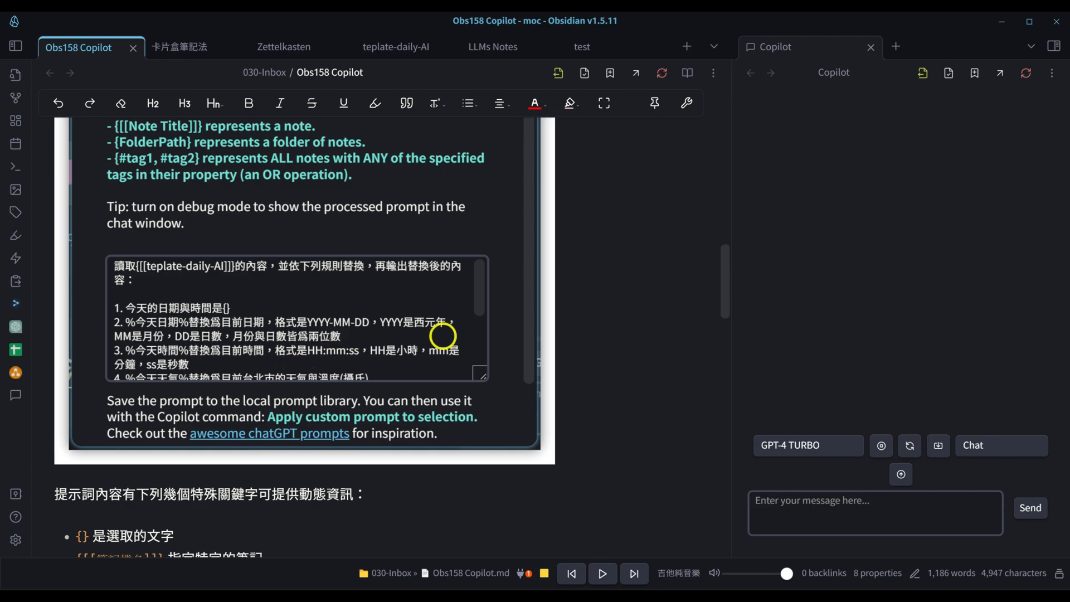
# Examine the list of special prompt keywords for selected text, a specific note, a folder path and tags
pyautogui.scroll(-5, 443, 336)
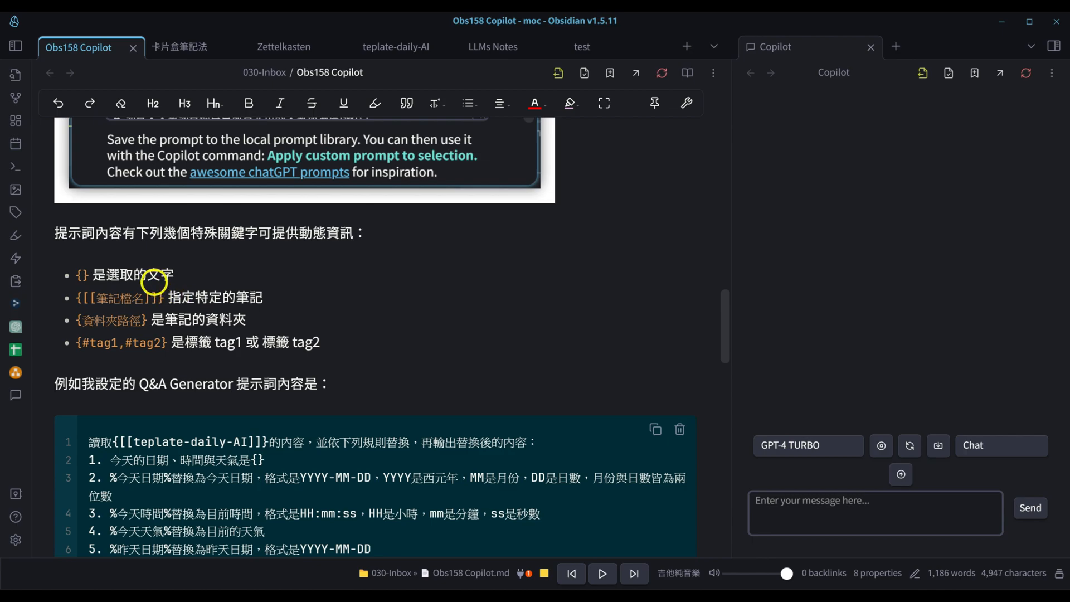
pyautogui.scroll(-2, 309, 319)
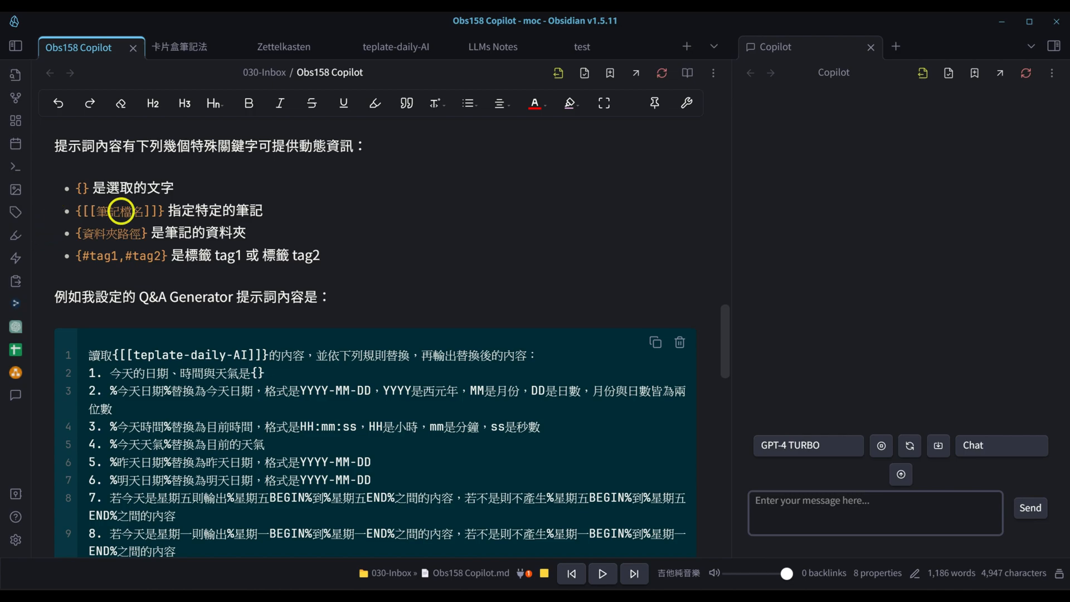
pyautogui.moveTo(87, 212); pyautogui.dragTo(141, 213)
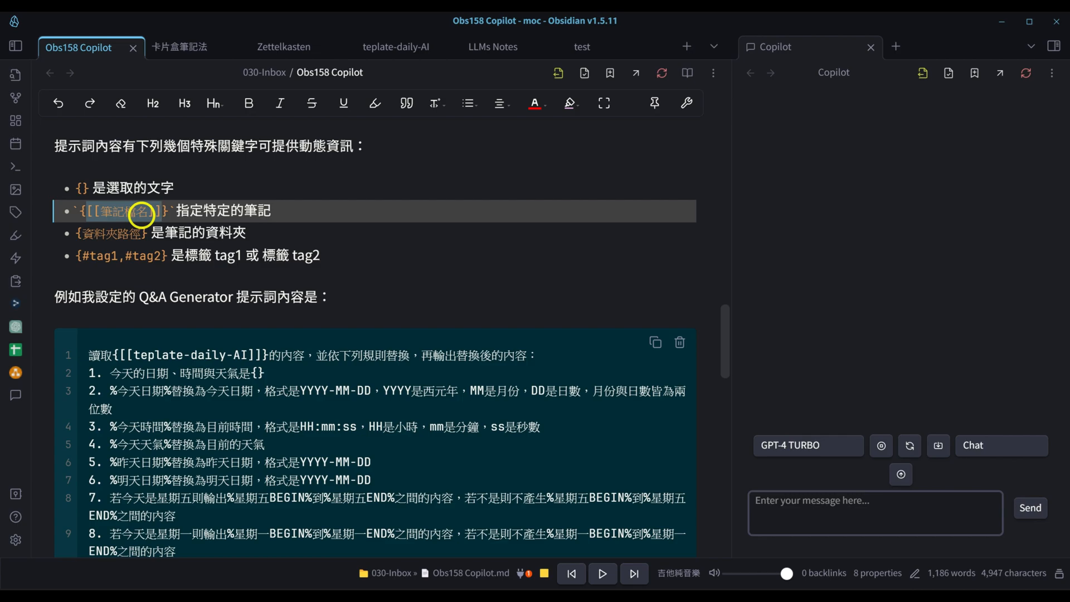
pyautogui.click(185, 234)
pyautogui.click(196, 256)
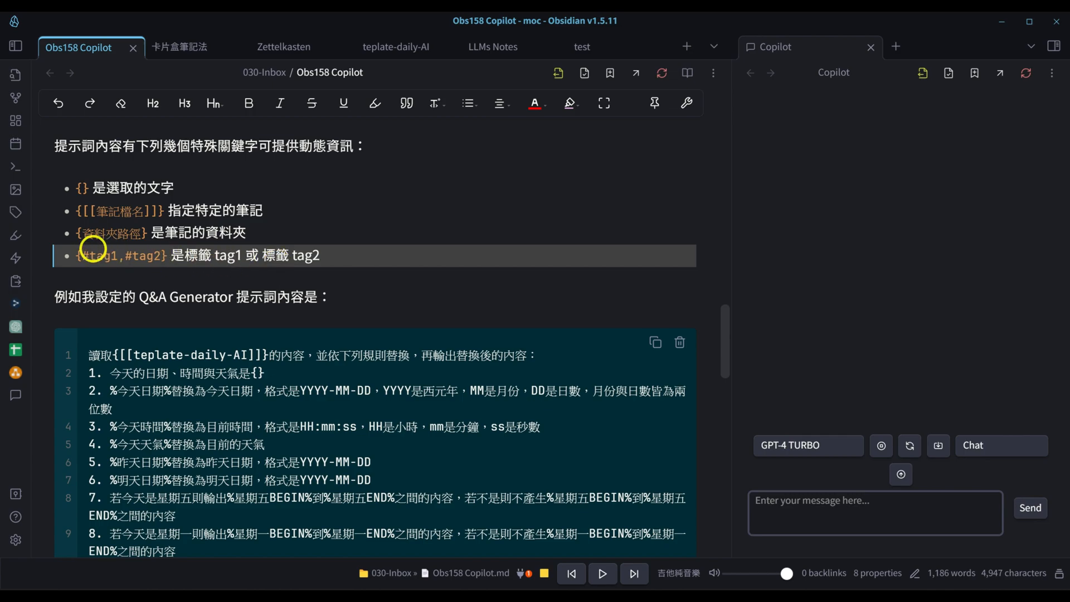
pyautogui.moveTo(82, 235); pyautogui.dragTo(141, 237)
pyautogui.click(184, 258)
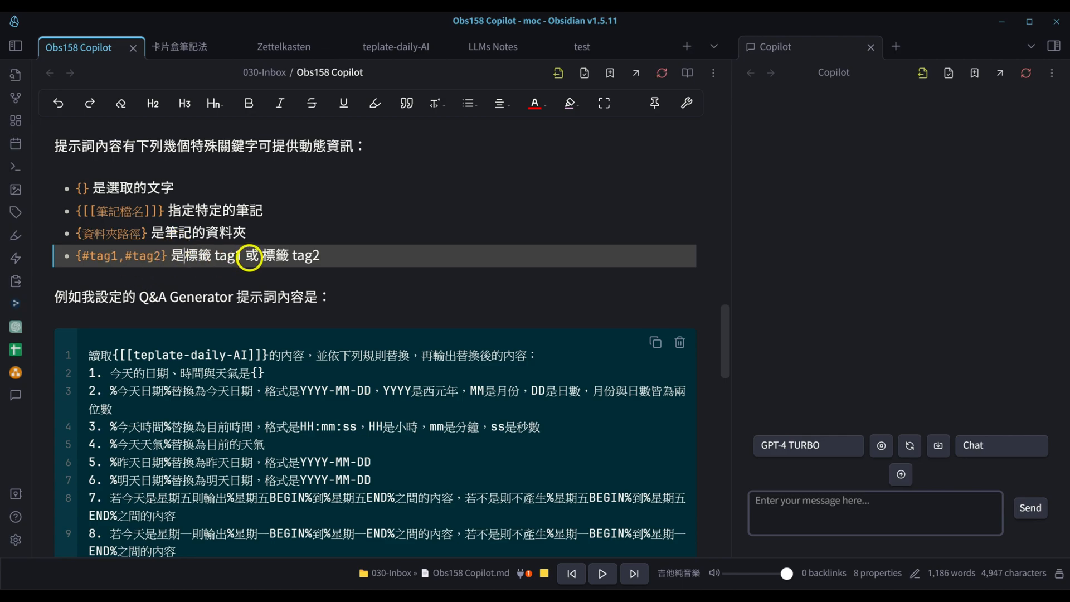
# Examine the example prompt's template note reference and its replacement rules for date, time, weather and the Friday and Monday blocks
pyautogui.scroll(-2, 285, 256)
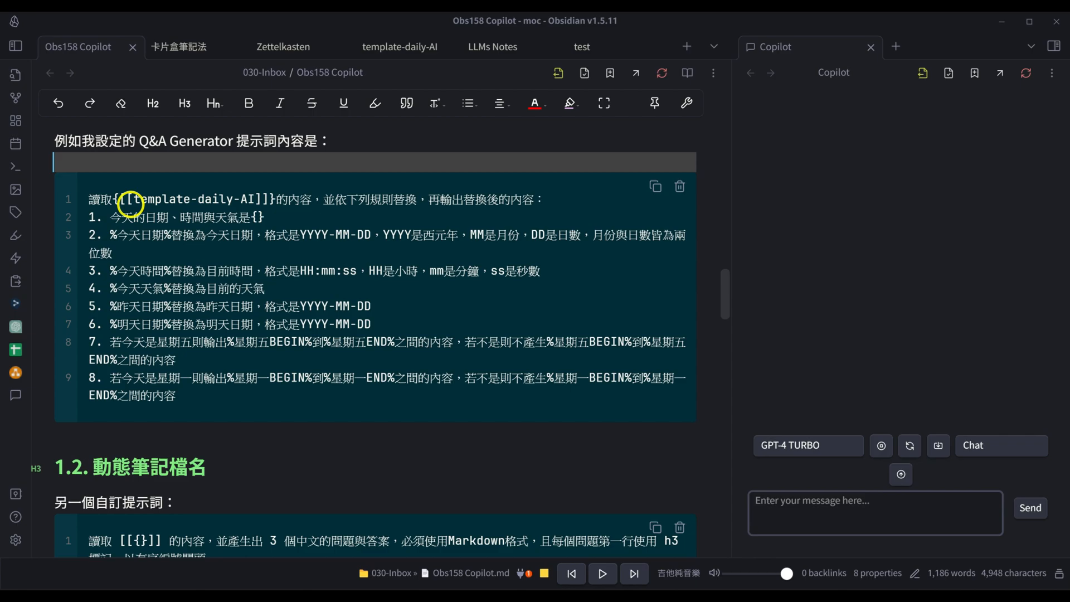
pyautogui.moveTo(129, 205); pyautogui.dragTo(251, 205)
pyautogui.moveTo(109, 228); pyautogui.dragTo(264, 220)
pyautogui.moveTo(102, 240); pyautogui.dragTo(177, 243)
pyautogui.moveTo(103, 280); pyautogui.dragTo(184, 273)
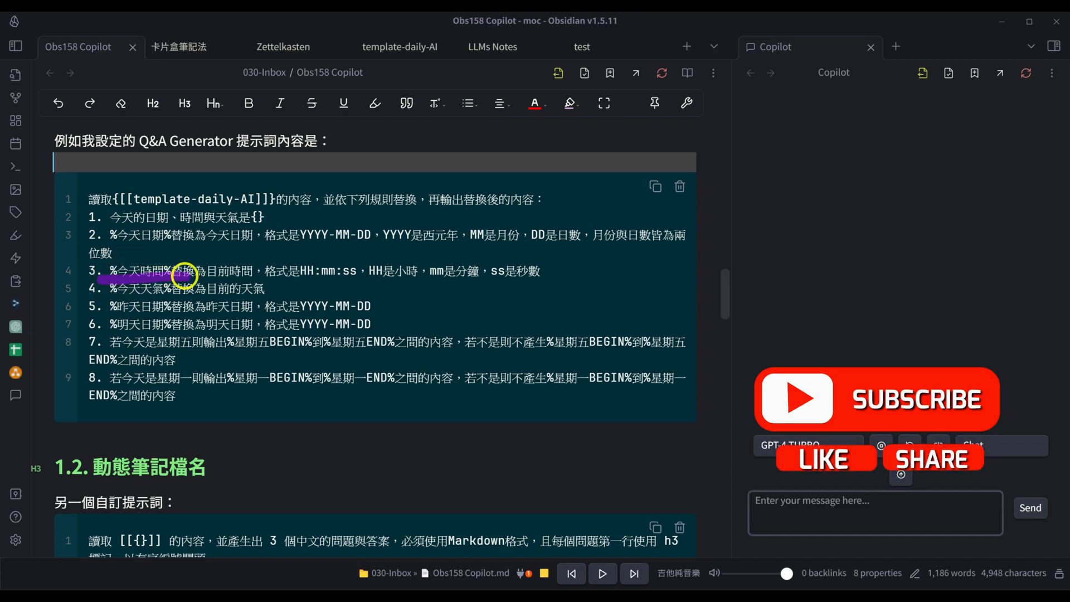
pyautogui.moveTo(106, 294)
pyautogui.mouseDown()
pyautogui.moveTo(172, 296)
pyautogui.moveTo(112, 307)
pyautogui.moveTo(194, 306)
pyautogui.mouseUp()
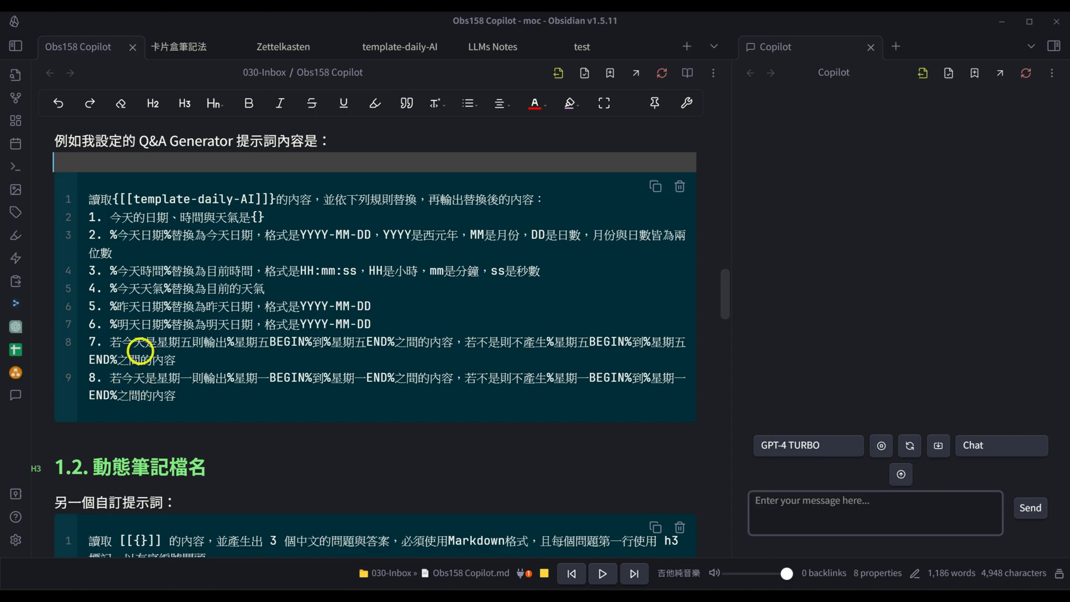
pyautogui.moveTo(230, 349); pyautogui.dragTo(393, 348)
pyautogui.moveTo(149, 383); pyautogui.dragTo(421, 383)
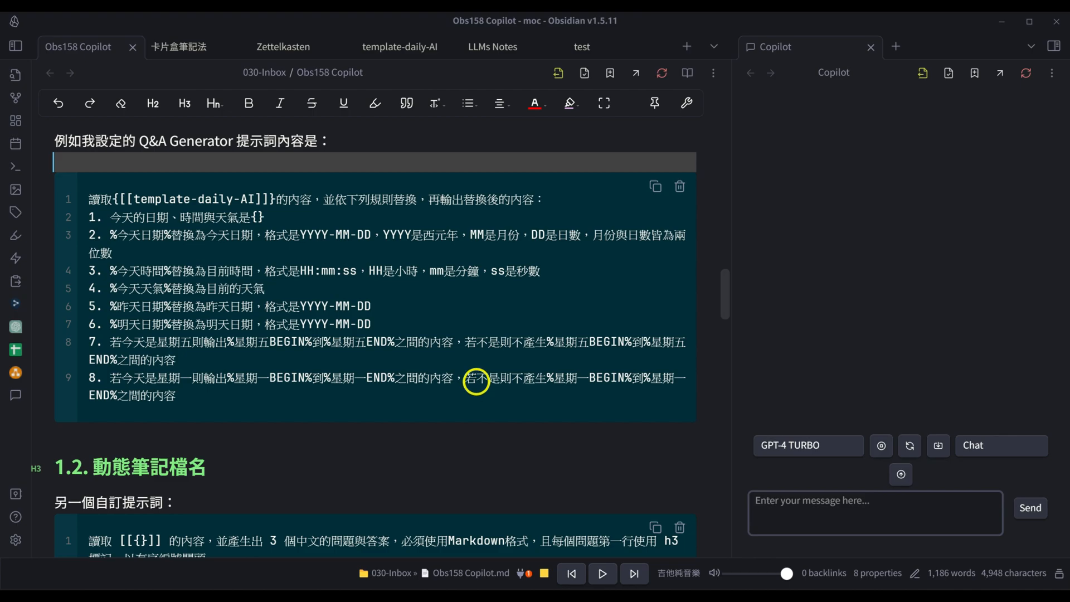
# Open the template-daily-AI note and examine the placeholders in its properties, main heading and yesterday/tomorrow links
pyautogui.click(400, 47)
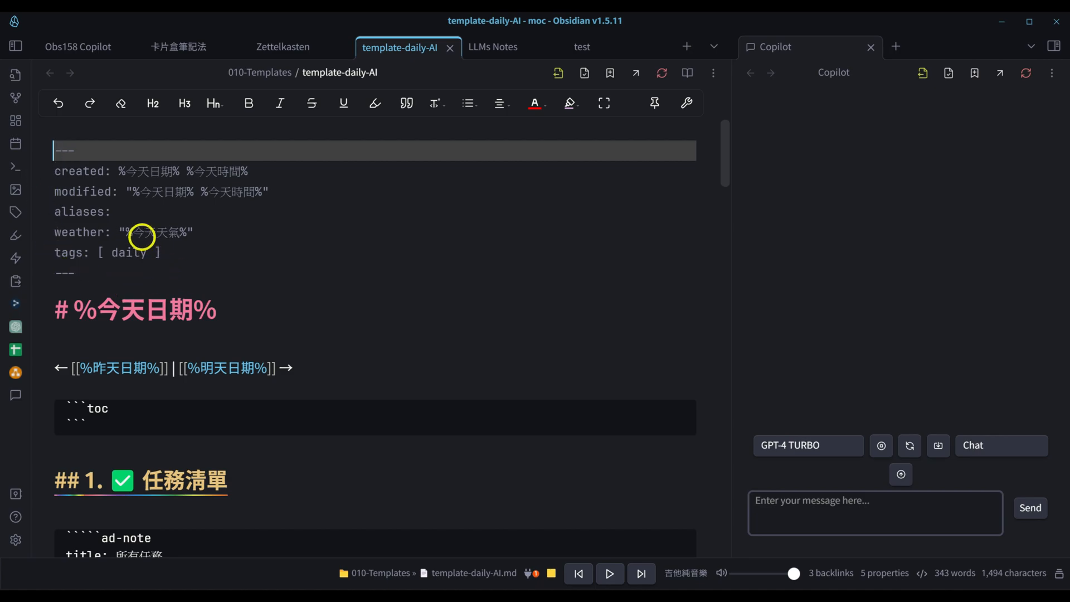
pyautogui.moveTo(118, 170); pyautogui.dragTo(198, 170)
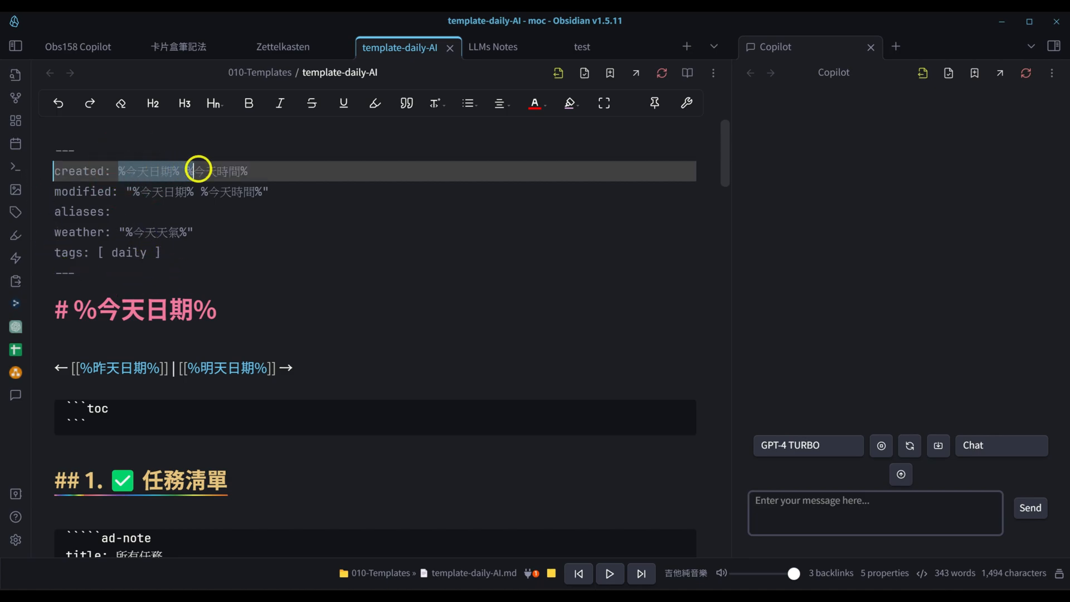
pyautogui.moveTo(133, 191); pyautogui.dragTo(282, 191)
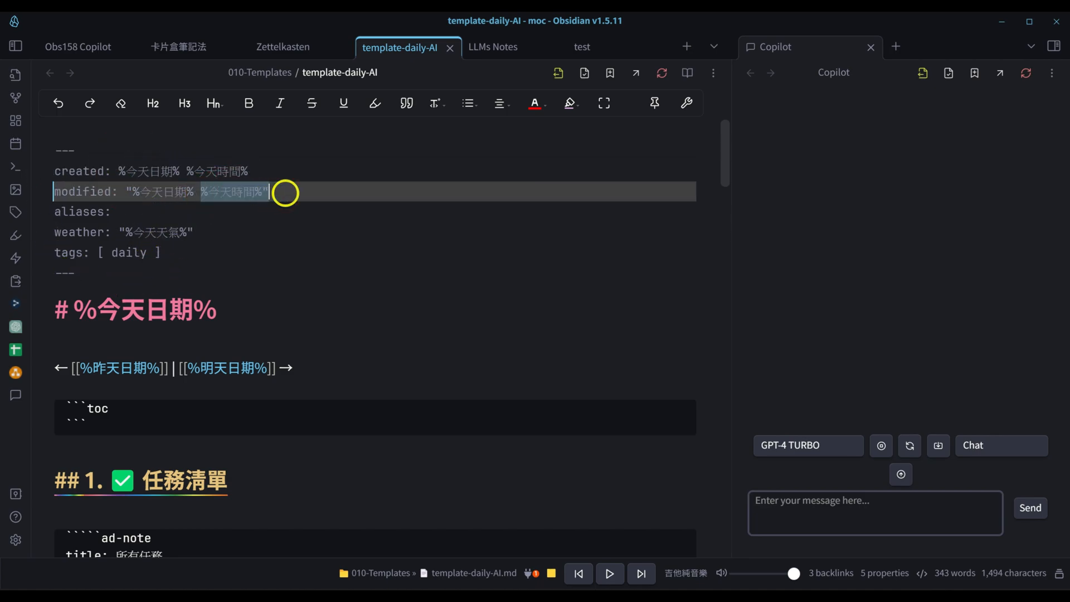
pyautogui.moveTo(119, 232); pyautogui.dragTo(217, 230)
pyautogui.scroll(-2, 83, 222)
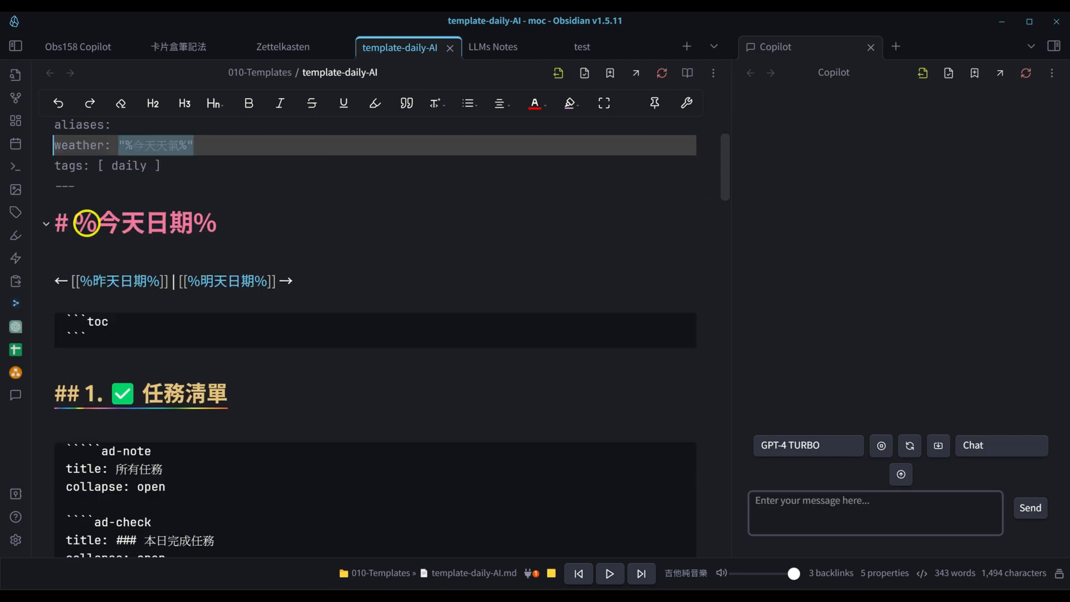
pyautogui.moveTo(84, 222); pyautogui.dragTo(239, 227)
pyautogui.scroll(-2, 116, 200)
pyautogui.click(111, 196)
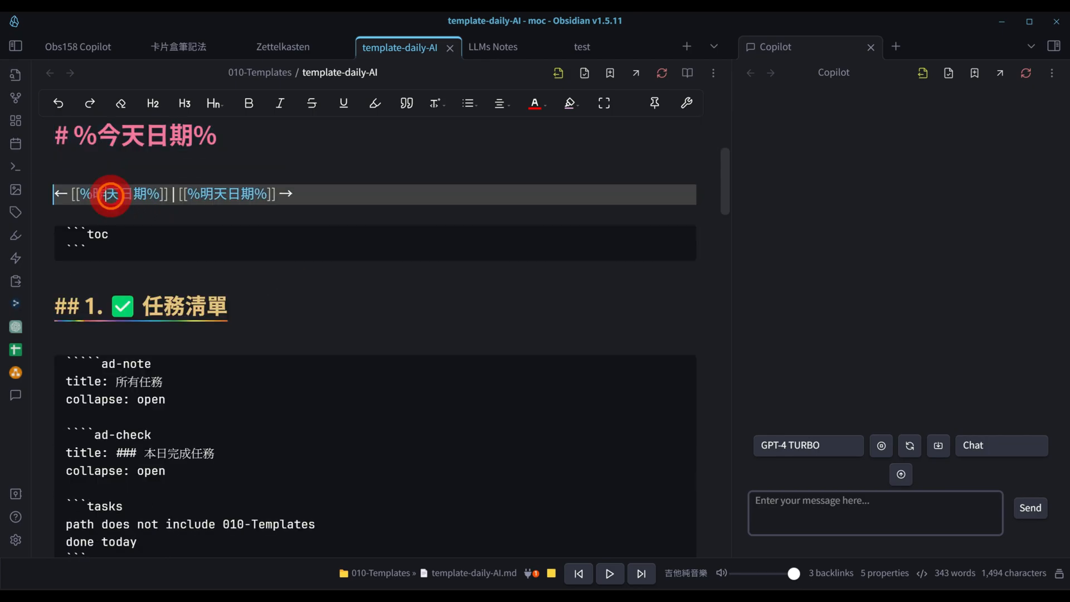
pyautogui.click(247, 196)
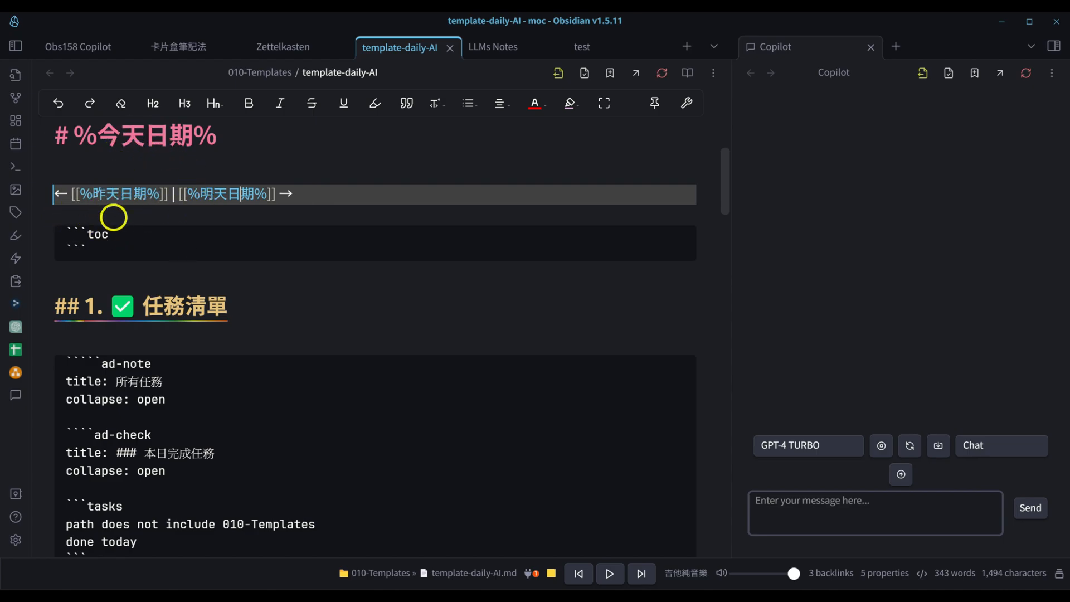
# Look through the task list section of the template and its completed and uncompleted task queries
pyautogui.scroll(-2, 264, 356)
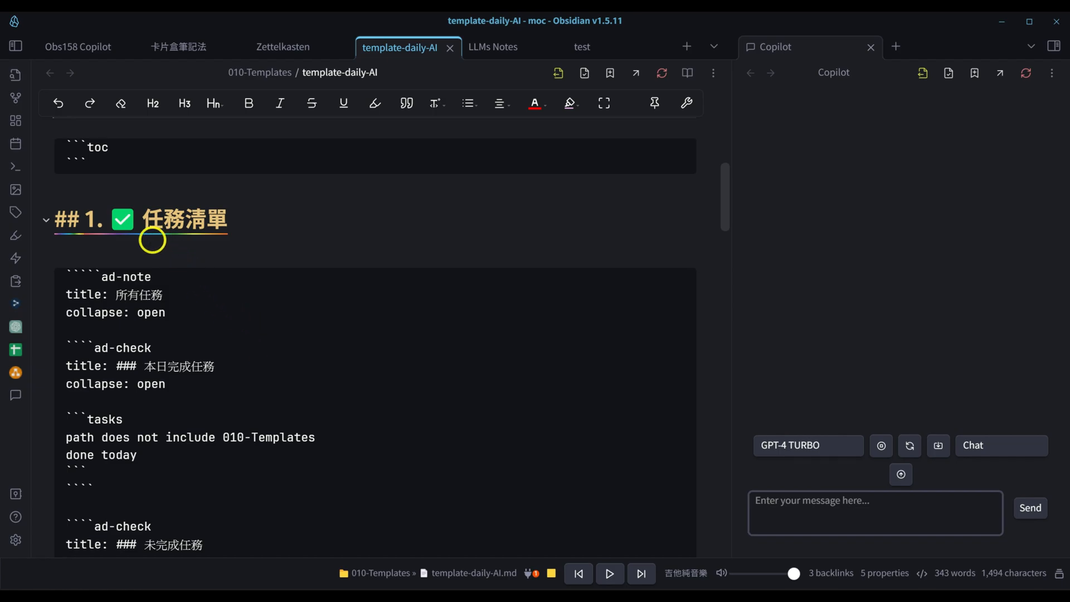
pyautogui.scroll(-2, 150, 392)
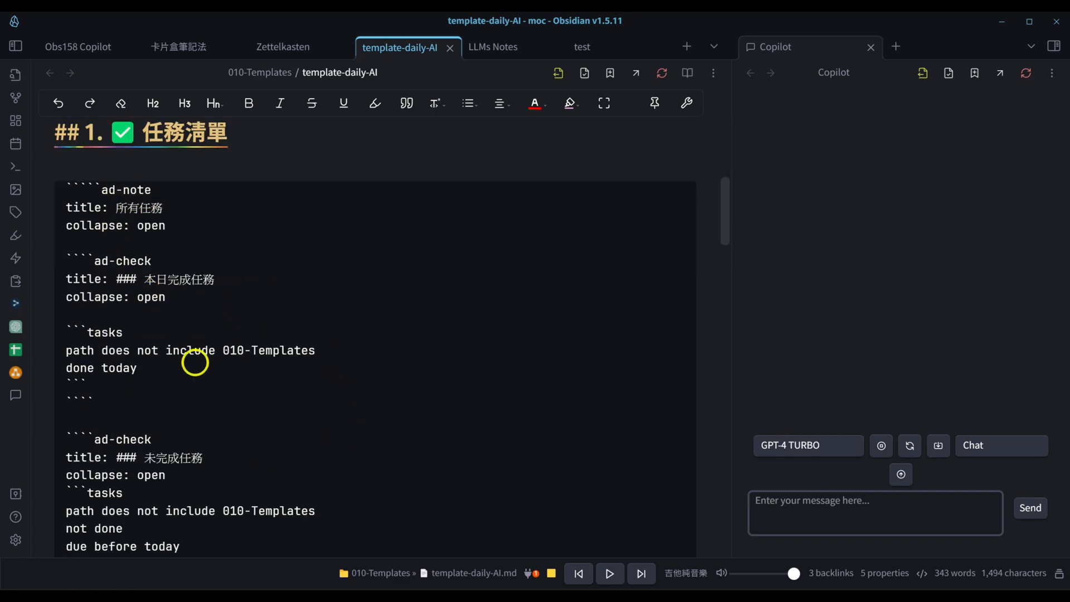
pyautogui.scroll(-2, 161, 329)
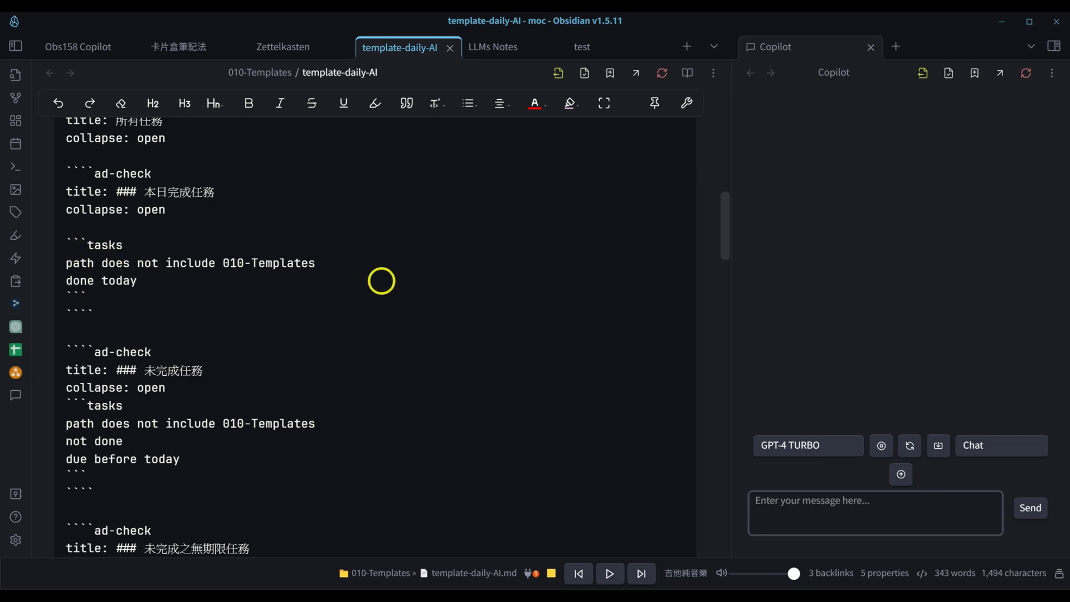
# Examine the content between the Friday and Monday BEGIN/END markers and the remaining sections of the daily template
pyautogui.scroll(-10, 287, 229)
pyautogui.scroll(-1, 320, 319)
pyautogui.scroll(2, 319, 319)
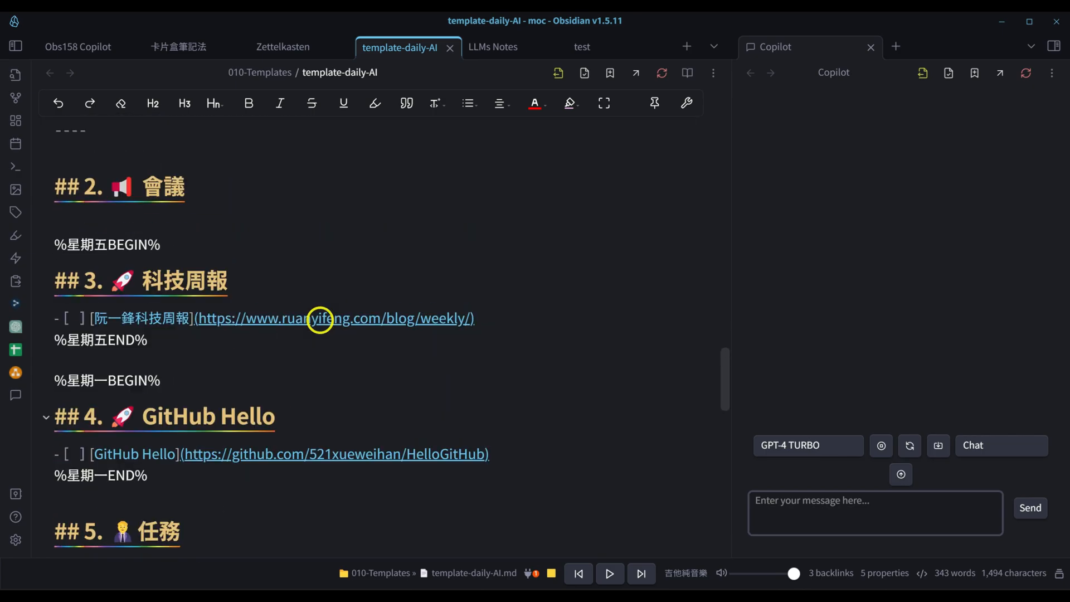
pyautogui.scroll(-1, 87, 317)
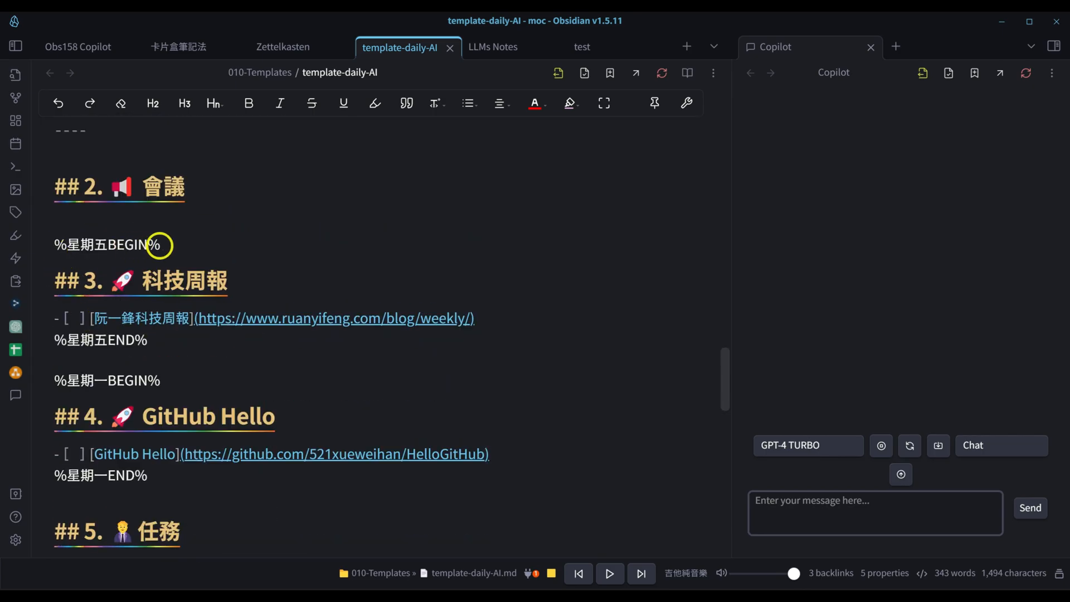
pyautogui.moveTo(65, 341); pyautogui.dragTo(148, 340)
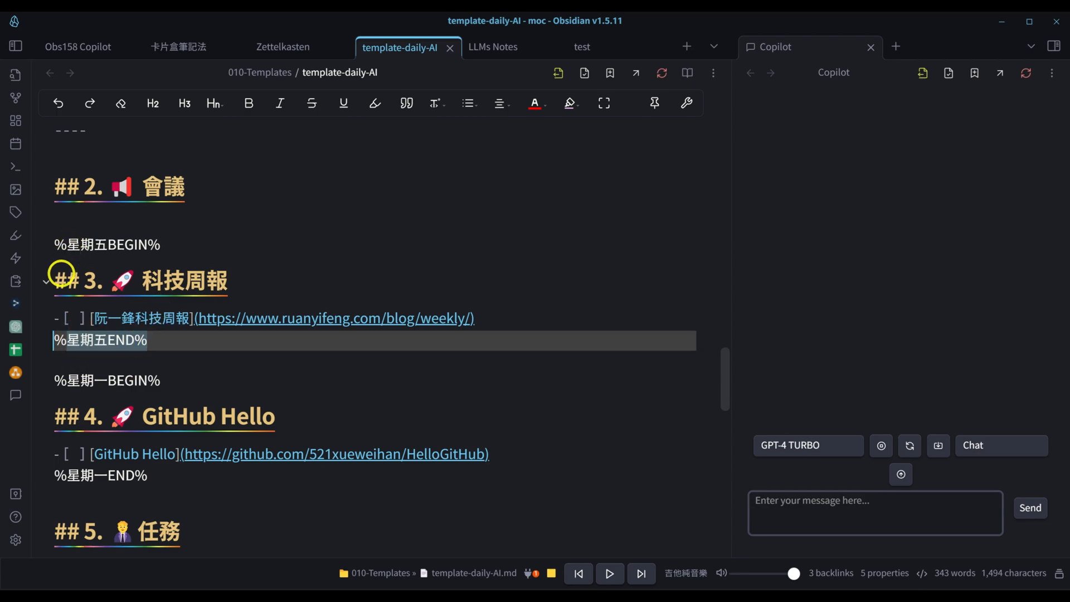
pyautogui.moveTo(55, 278); pyautogui.dragTo(521, 311)
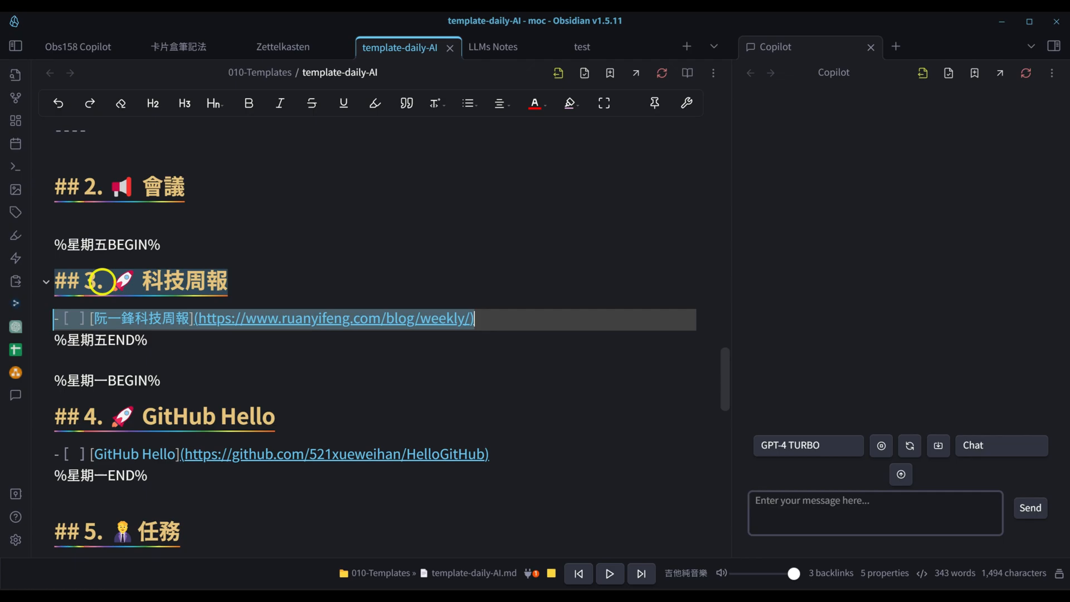
pyautogui.scroll(-2, 168, 232)
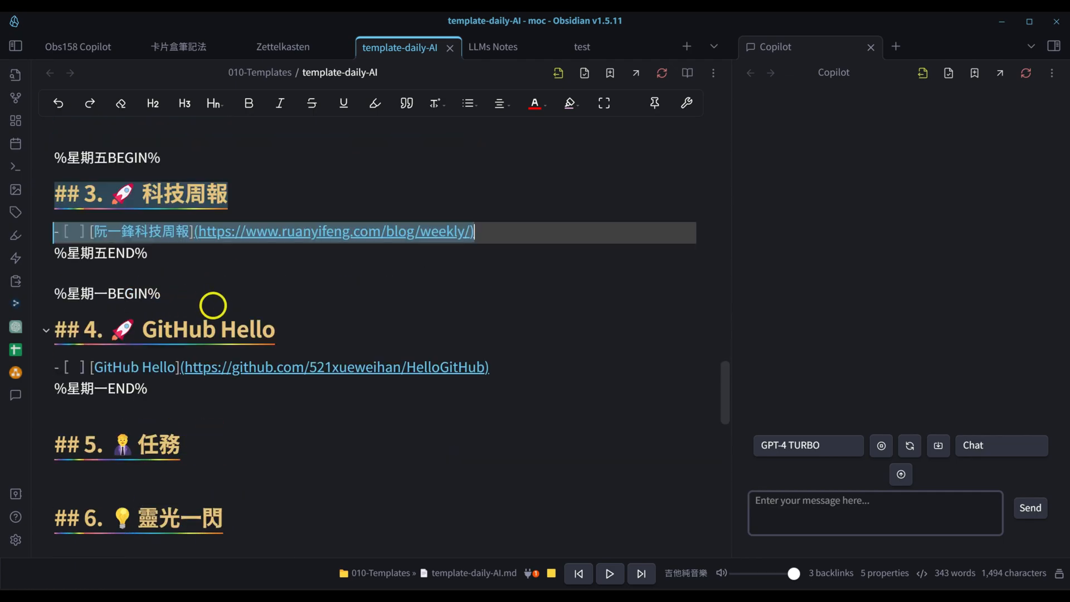
pyautogui.scroll(-2, 212, 305)
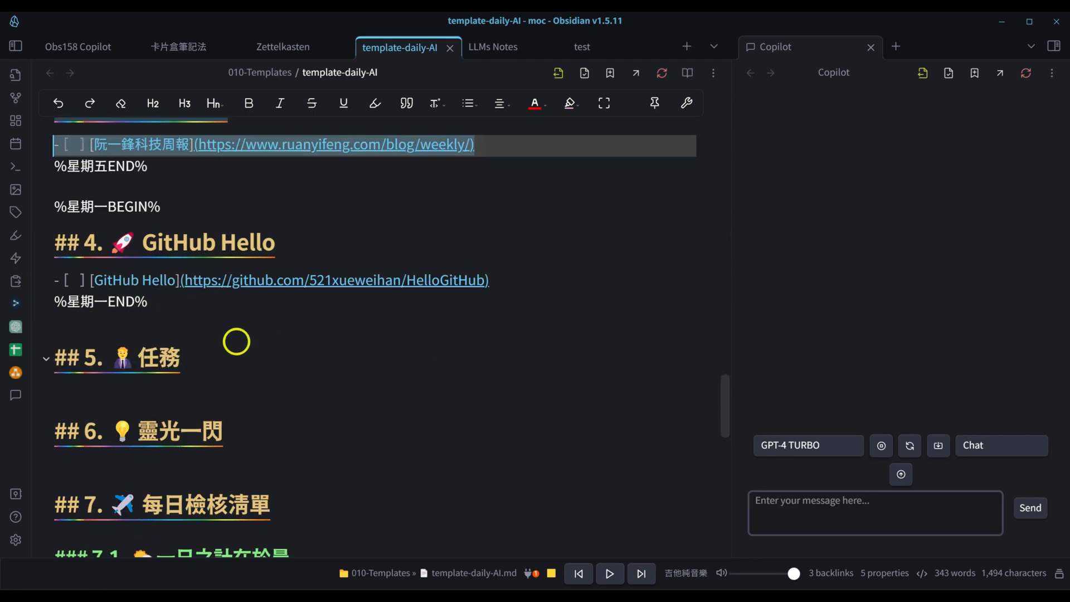
pyautogui.scroll(-5, 325, 240)
pyautogui.scroll(3, 418, 463)
pyautogui.scroll(20, 417, 462)
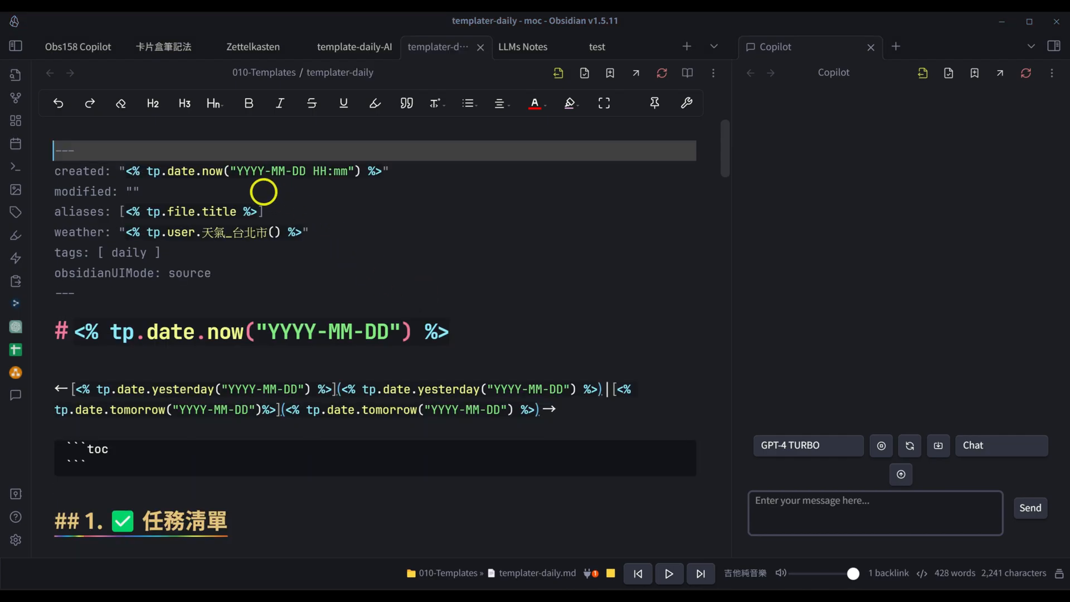
# Examine the templater-daily note's Templater expressions, from the created date through the rest of the template
pyautogui.moveTo(124, 172); pyautogui.dragTo(387, 176)
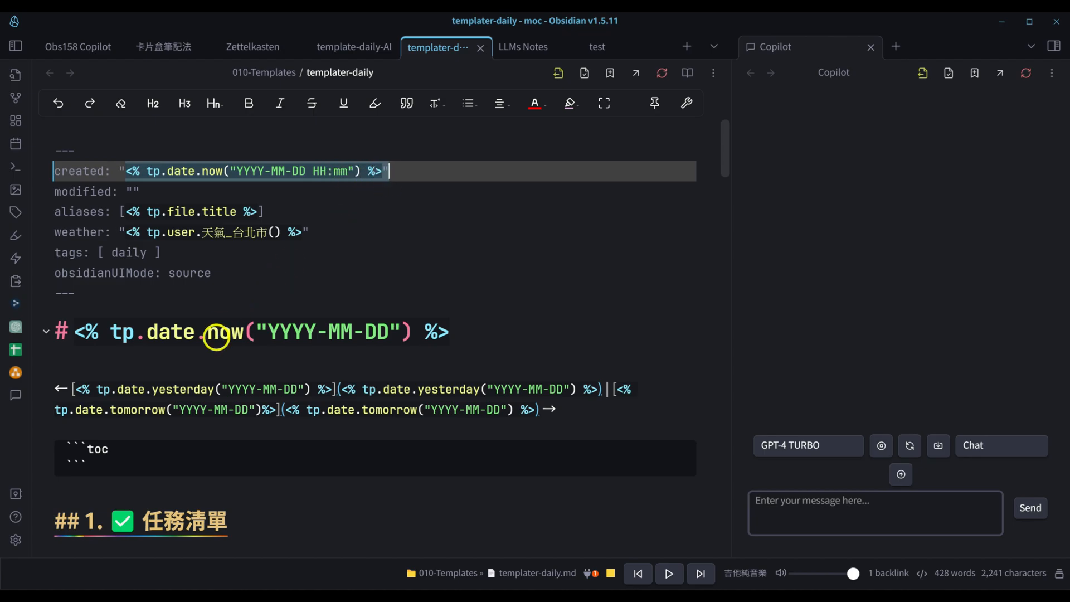
pyautogui.scroll(-10, 218, 334)
pyautogui.scroll(-5, 214, 347)
pyautogui.scroll(15, 215, 346)
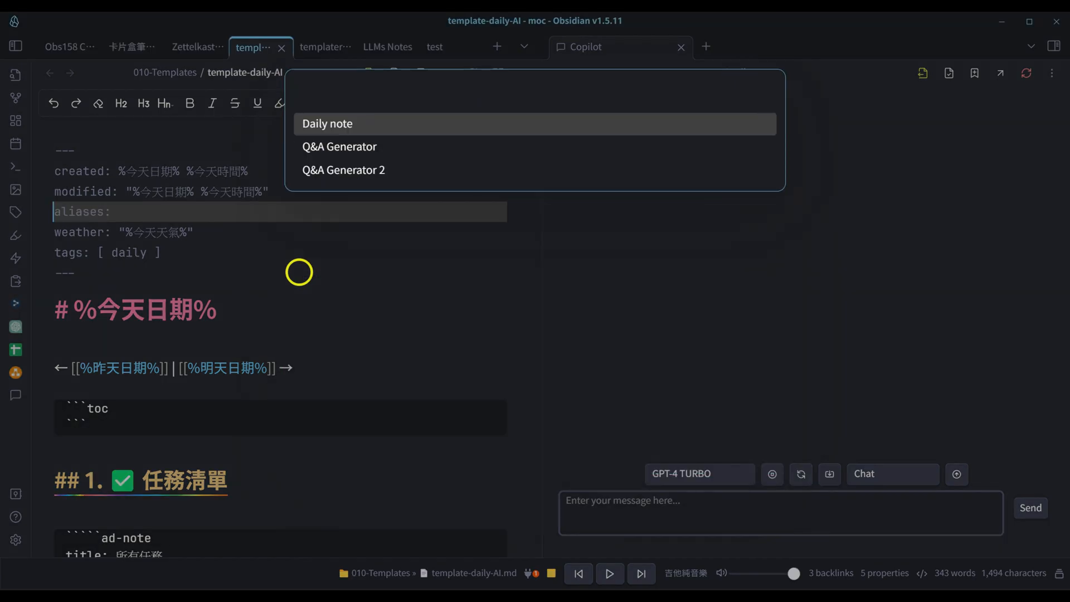
# Open the Daily note custom prompt for editing and correct its note reference to template-daily-AI
pyautogui.press('Return')
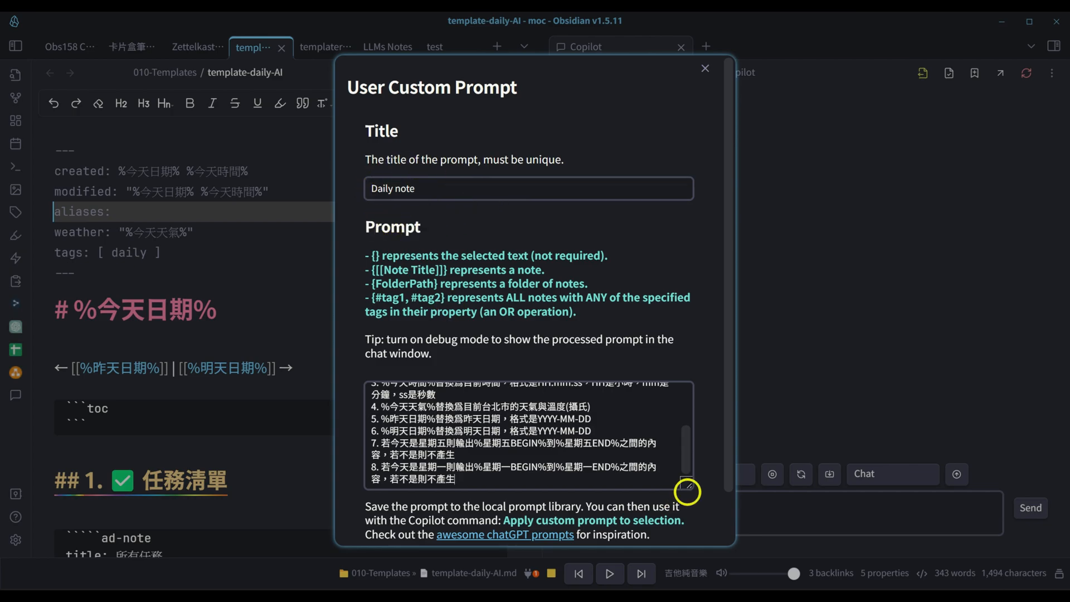
pyautogui.scroll(5, 680, 446)
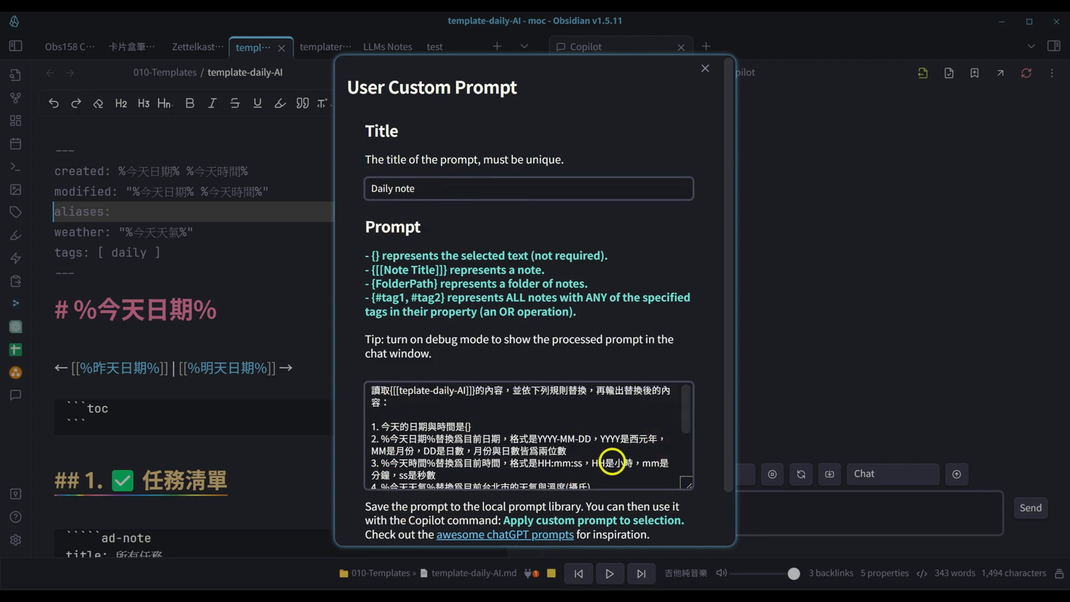
pyautogui.click(415, 390)
pyautogui.write('m')
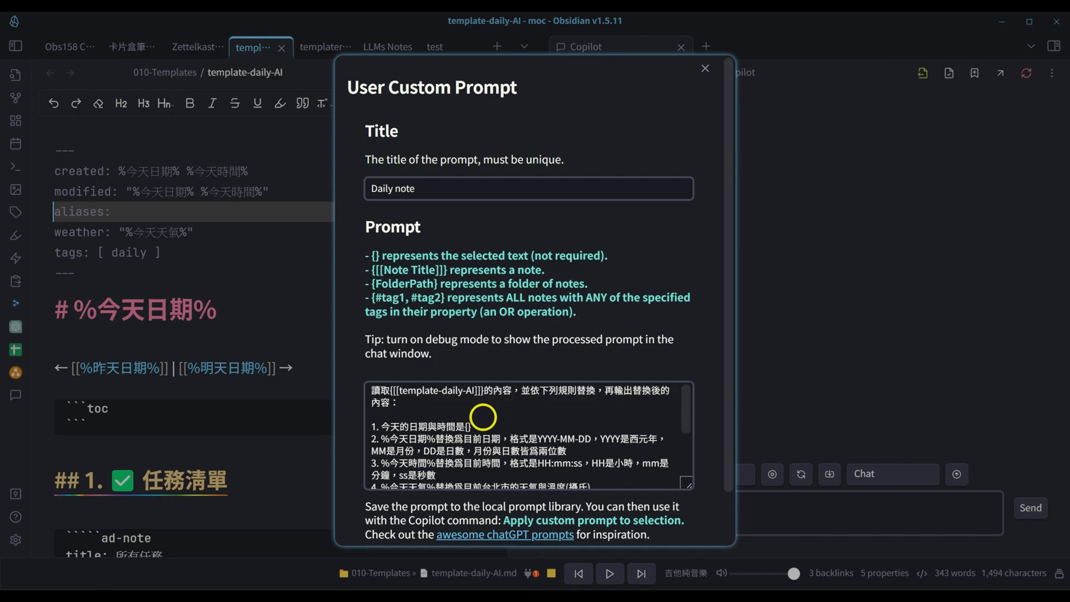
pyautogui.scroll(-3, 481, 423)
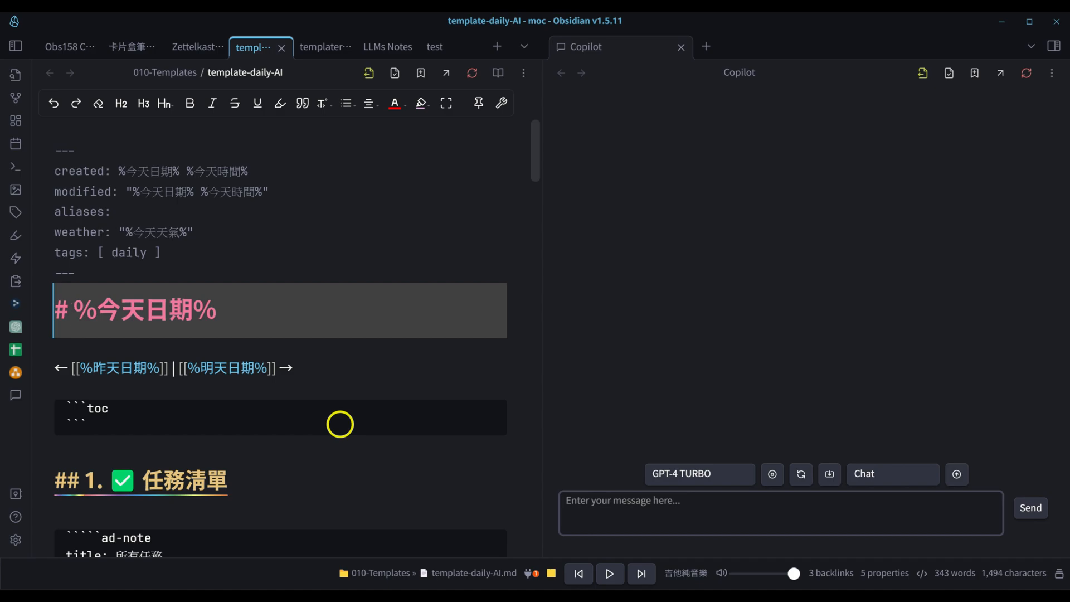
# Apply the Daily note custom prompt with no text selected and look through the generated daily note
pyautogui.hotkey('ctrl', 'p')
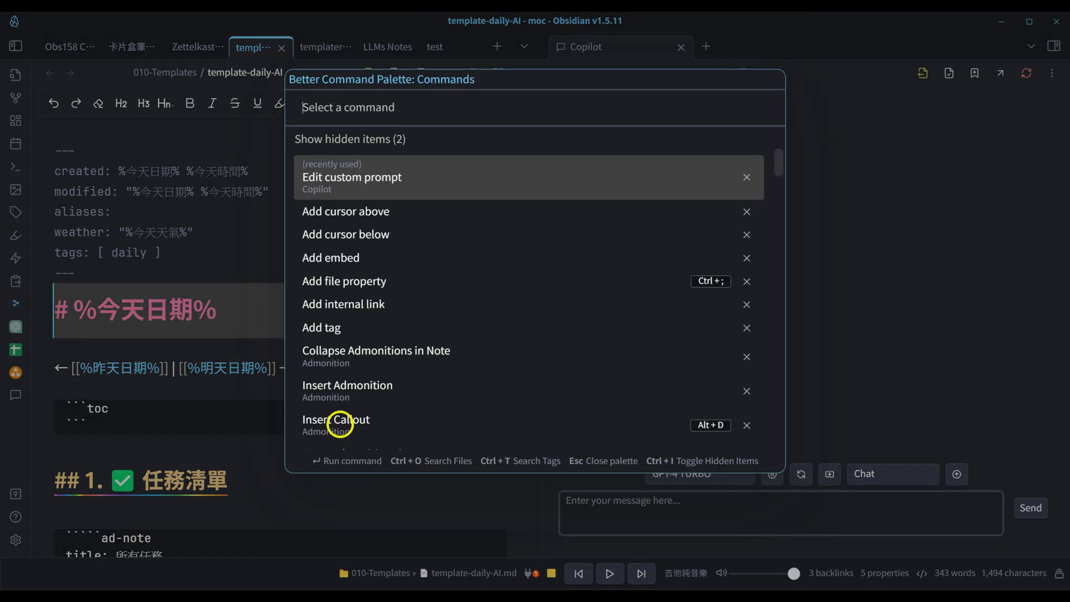
pyautogui.write('apply cu')
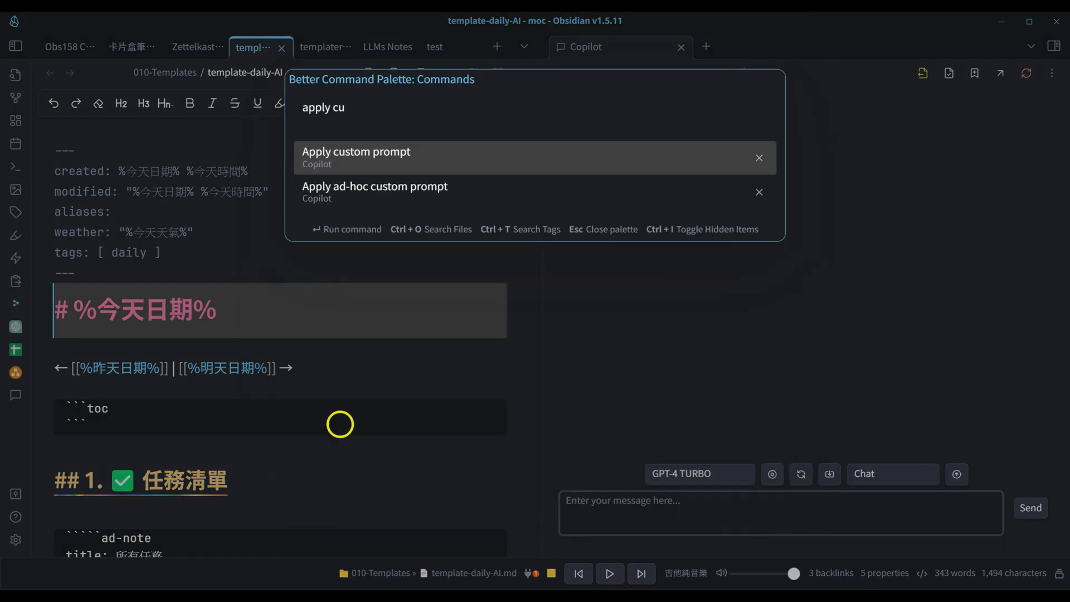
pyautogui.press('Return')
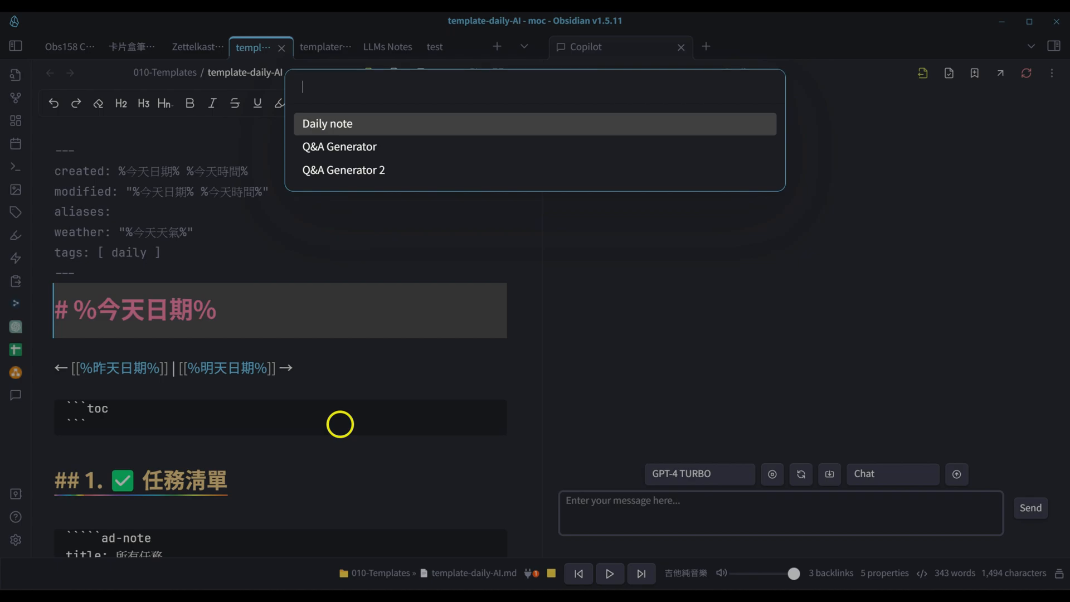
pyautogui.press('Return')
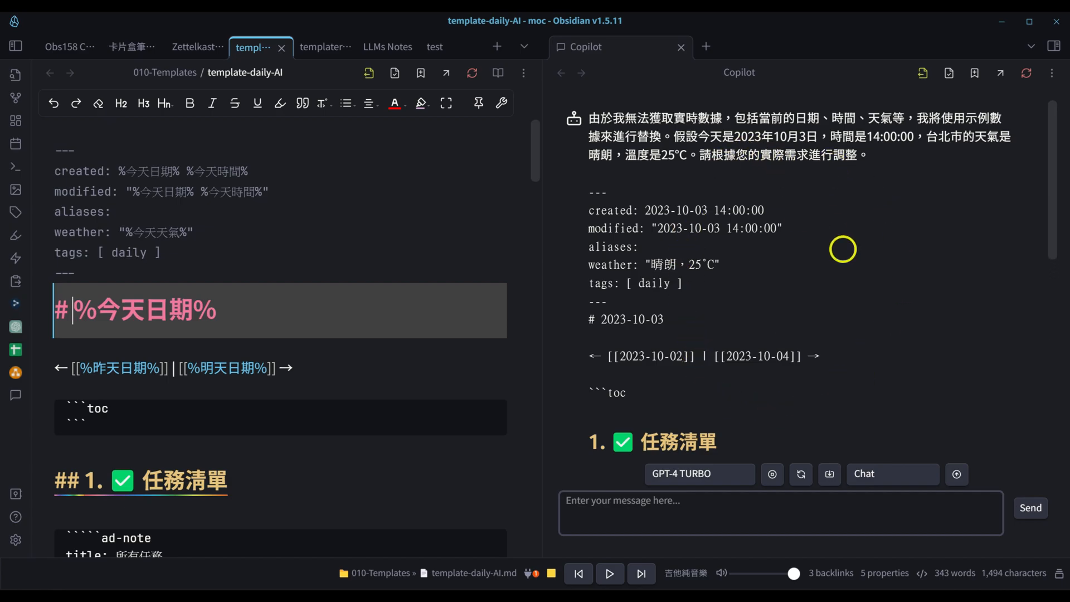
pyautogui.scroll(-10, 842, 249)
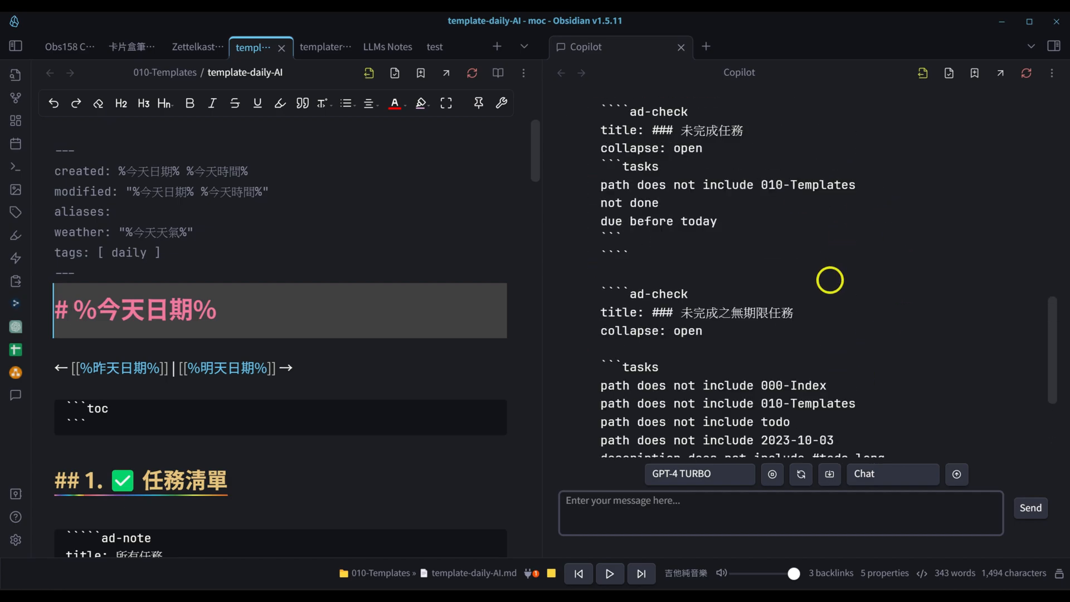
pyautogui.scroll(-15, 829, 280)
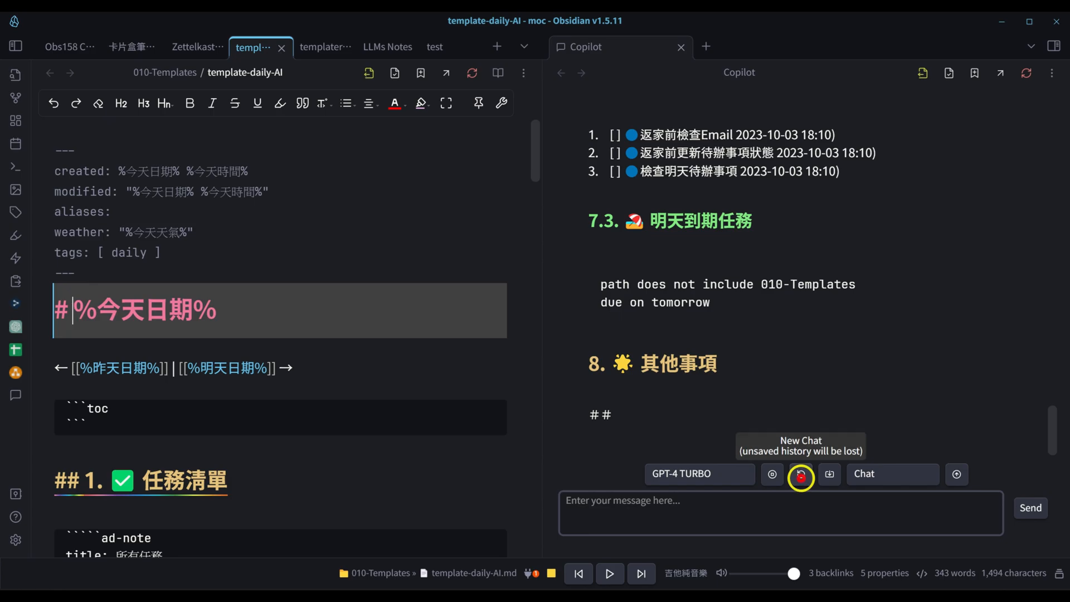
# Start a new Copilot chat and apply the Daily note prompt to the test note's sentence giving today's date, weekday, time and weather
pyautogui.click(800, 476)
pyautogui.click(432, 46)
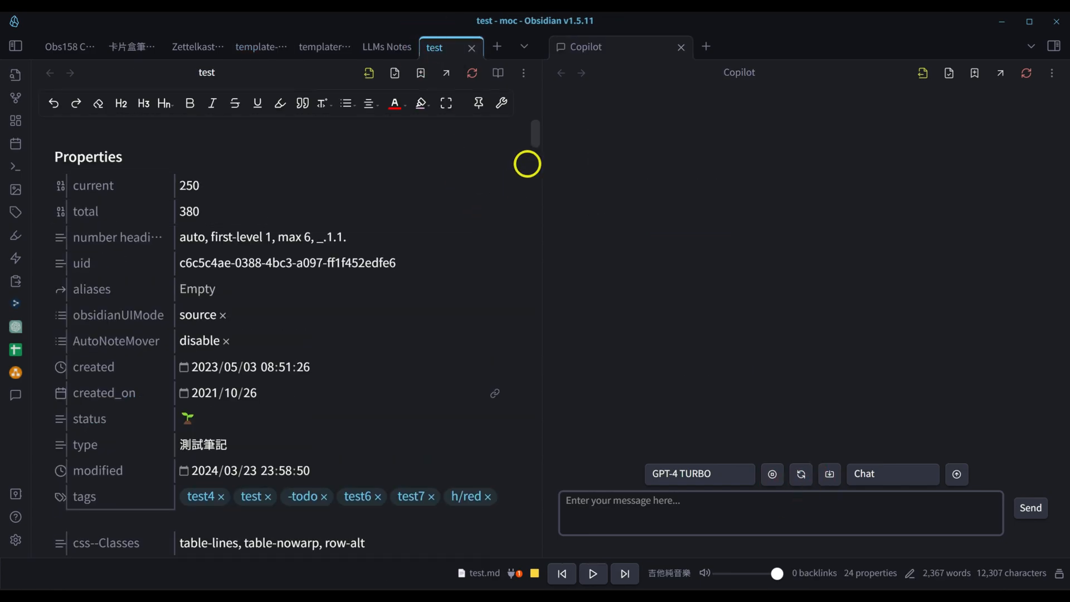
pyautogui.moveTo(535, 133); pyautogui.dragTo(543, 529)
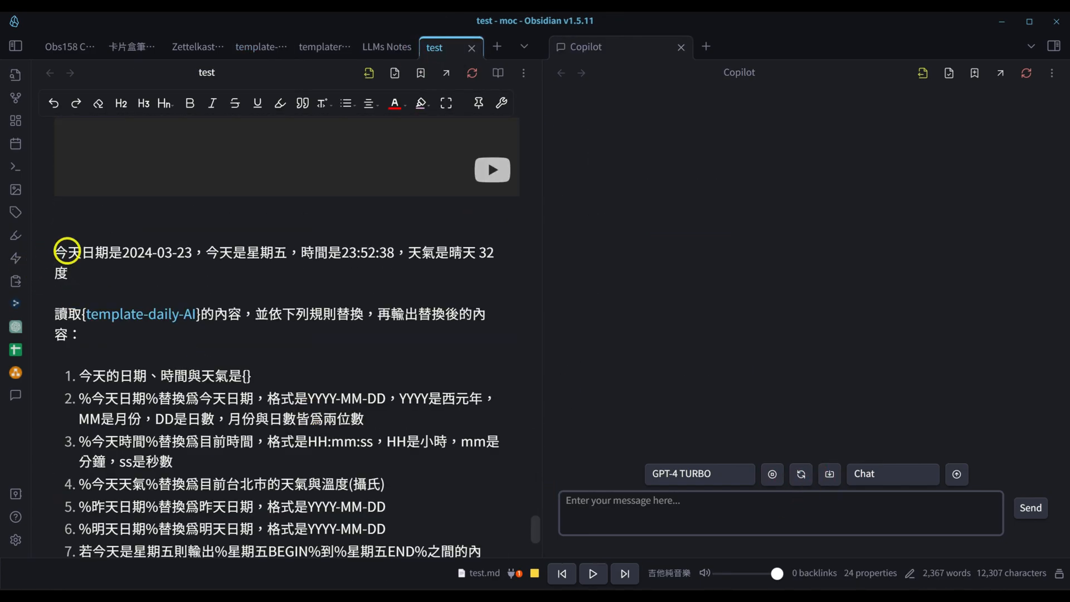
pyautogui.click(54, 246)
pyautogui.moveTo(55, 246); pyautogui.dragTo(77, 277)
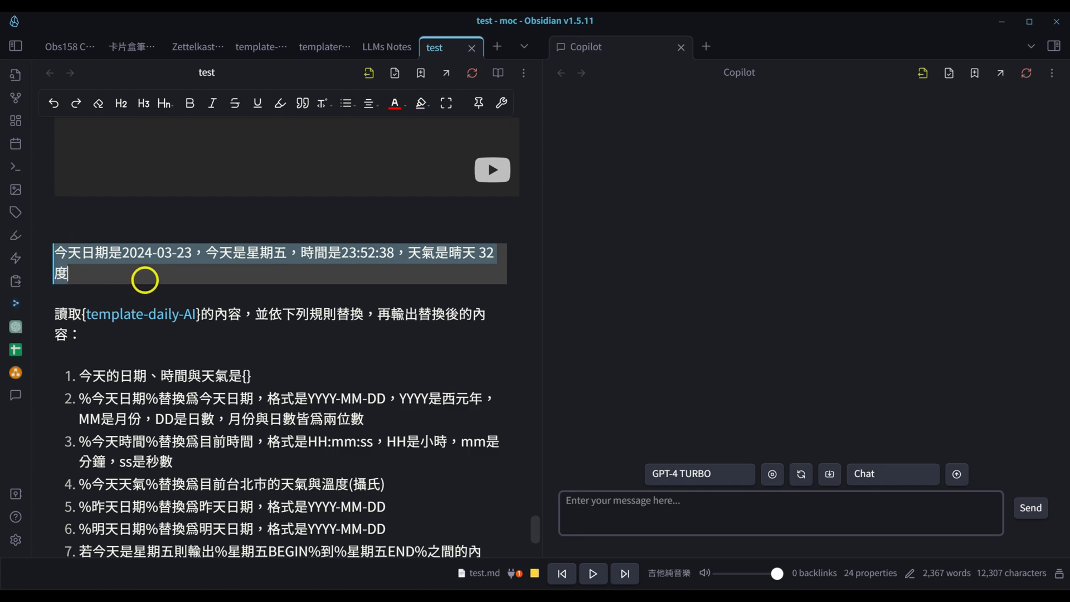
pyautogui.hotkey('ctrl', 'p')
pyautogui.press('Return')
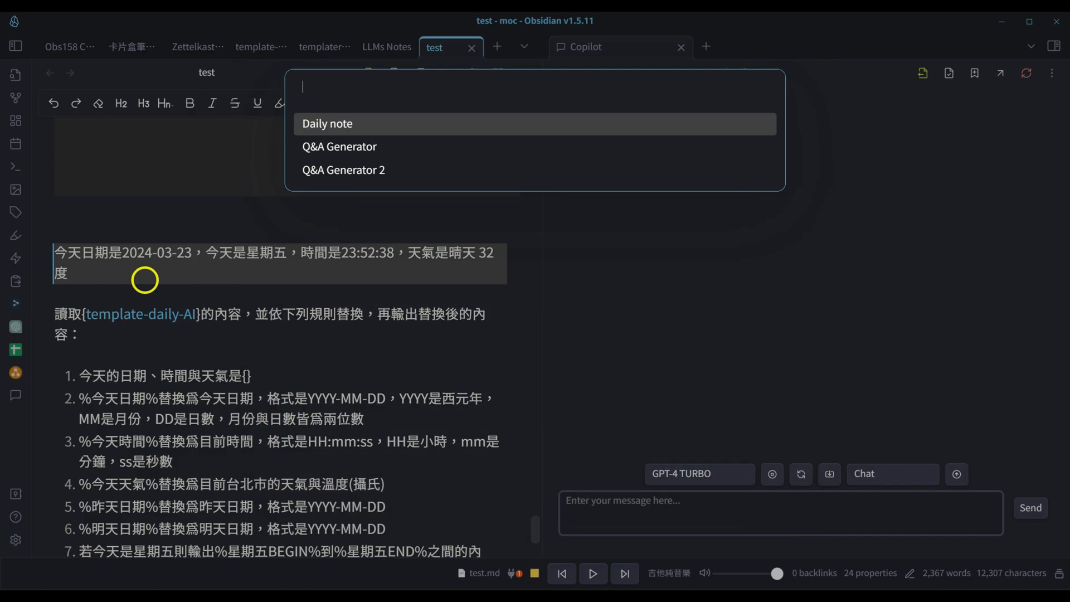
pyautogui.press('Return')
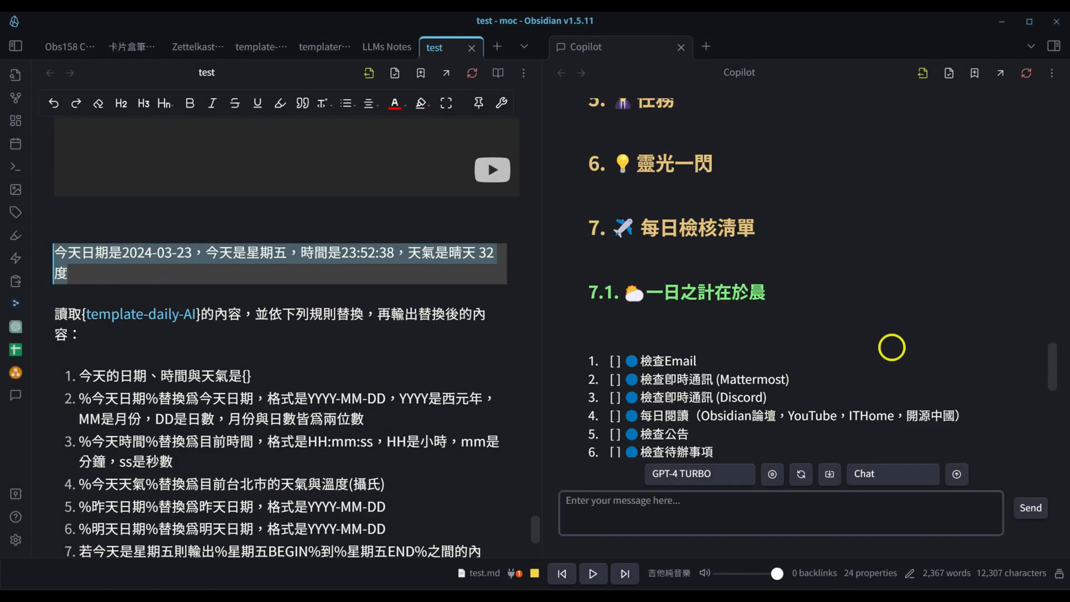
# Compare the generated daily note's Friday section and properties with the Friday and Monday blocks in the template-daily-AI note
pyautogui.scroll(8, 891, 347)
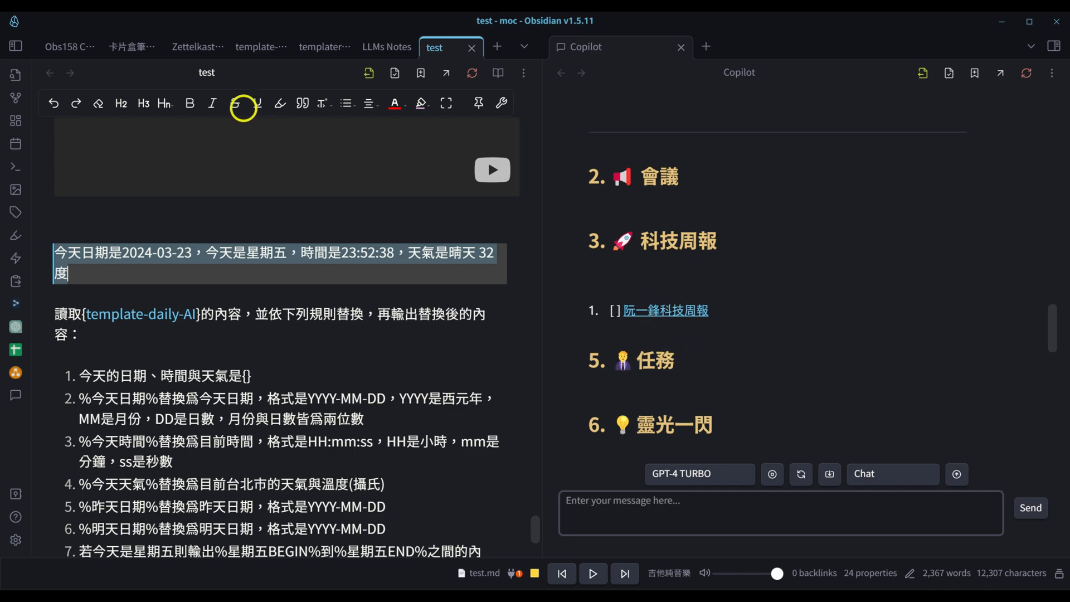
pyautogui.click(260, 47)
pyautogui.scroll(10, 366, 322)
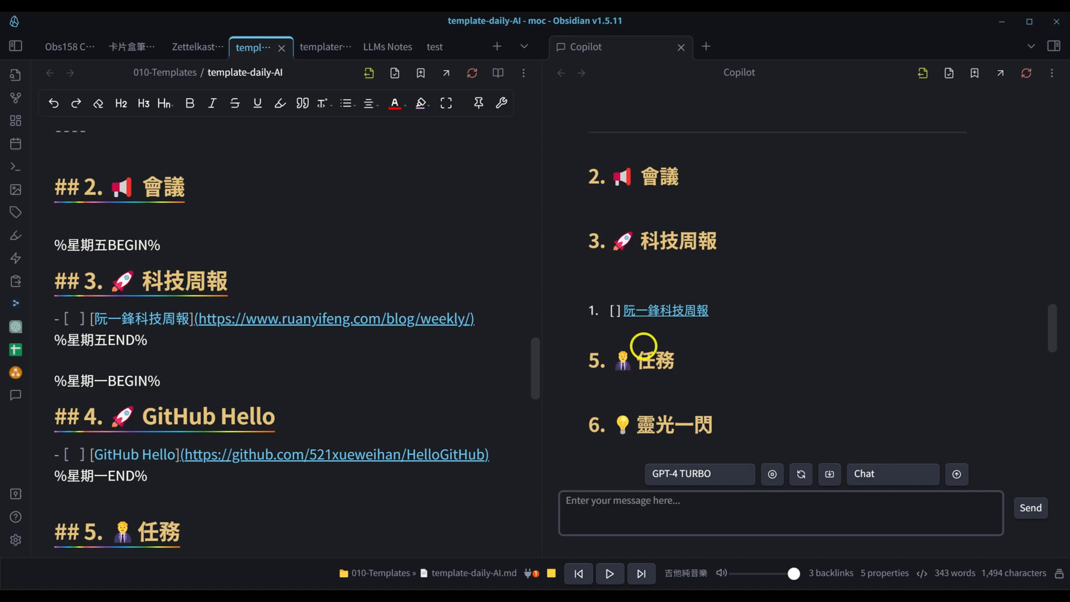
pyautogui.scroll(15, 308, 430)
pyautogui.scroll(20, 831, 349)
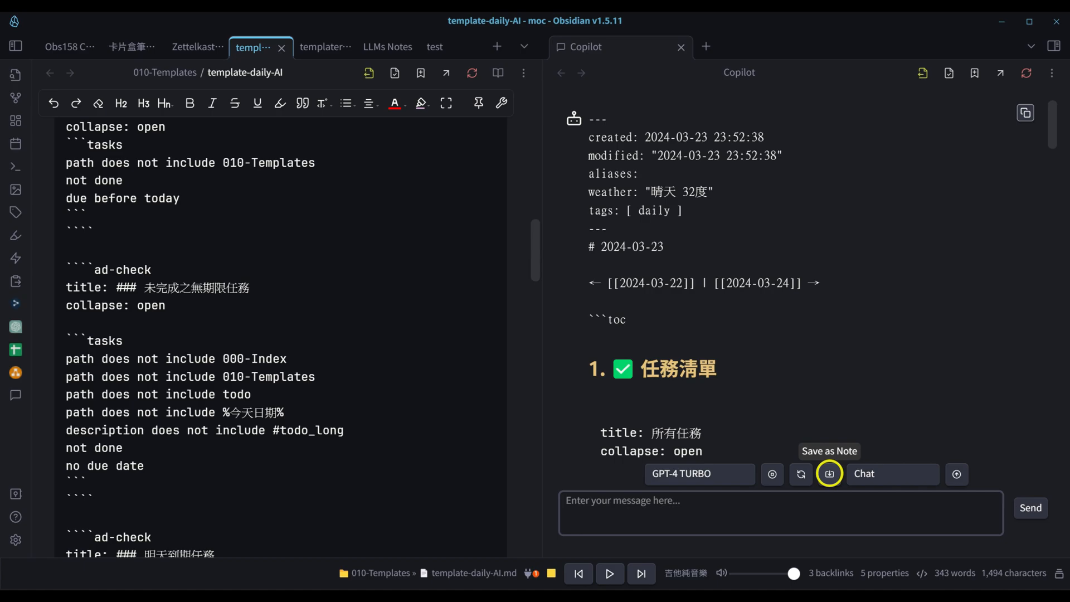
# Save the Copilot chat as a note and look through its sections
pyautogui.click(829, 473)
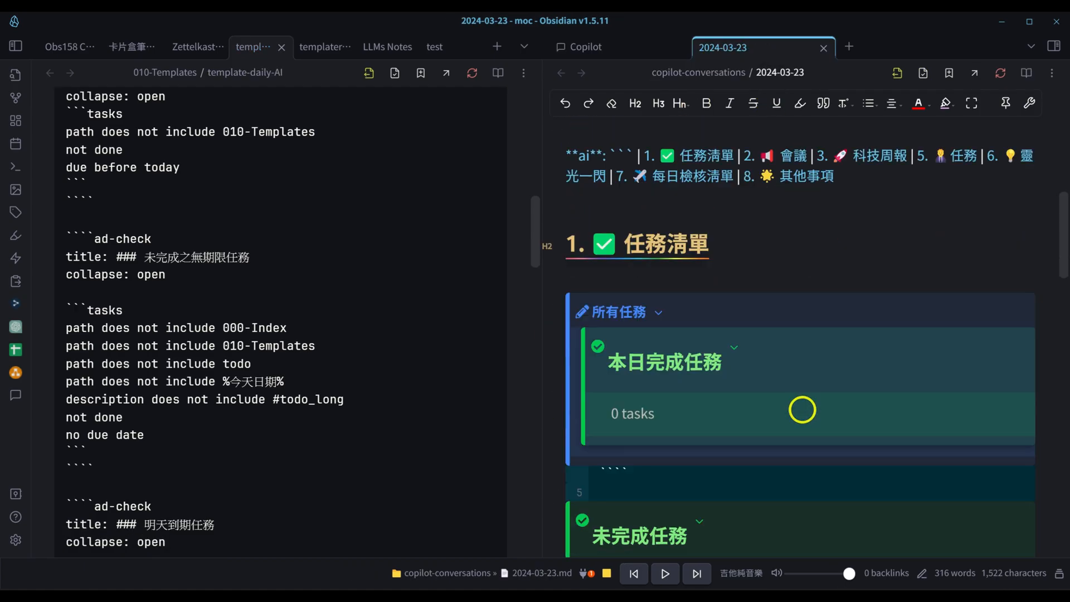
pyautogui.scroll(-20, 802, 409)
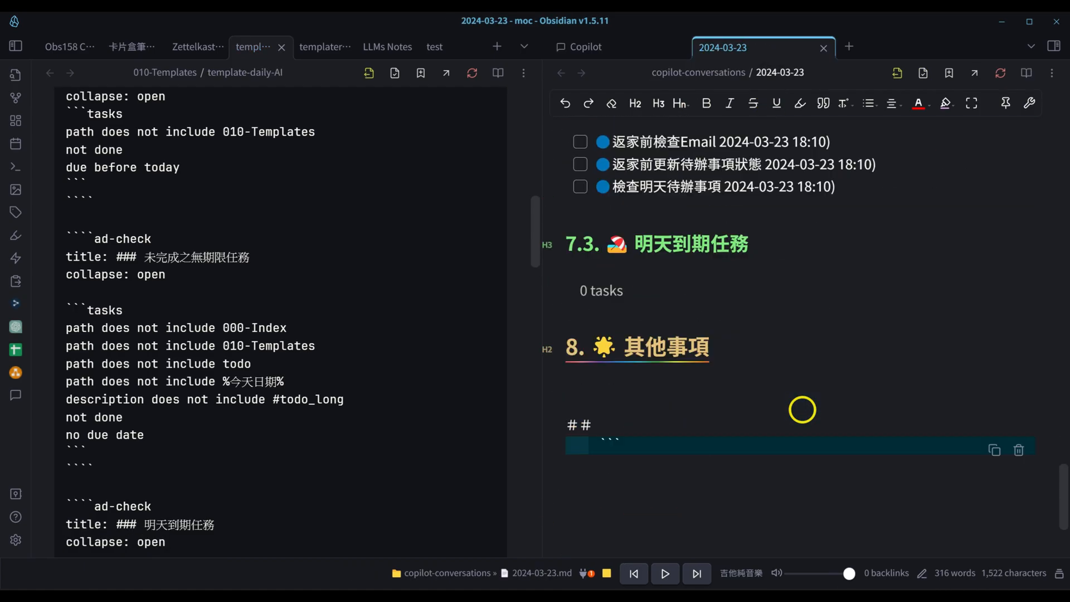
pyautogui.scroll(20, 801, 410)
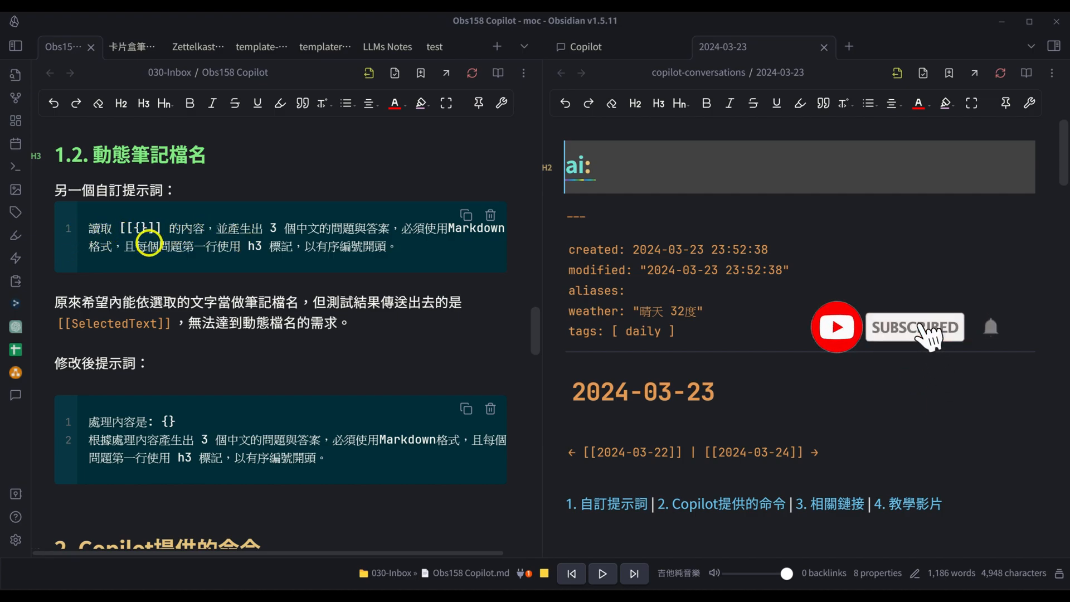
# Examine the dynamic note name section of the Obs158 Copilot note, comparing the original [[{}]] prompt with the revised {} prompt
pyautogui.moveTo(120, 246); pyautogui.dragTo(170, 238)
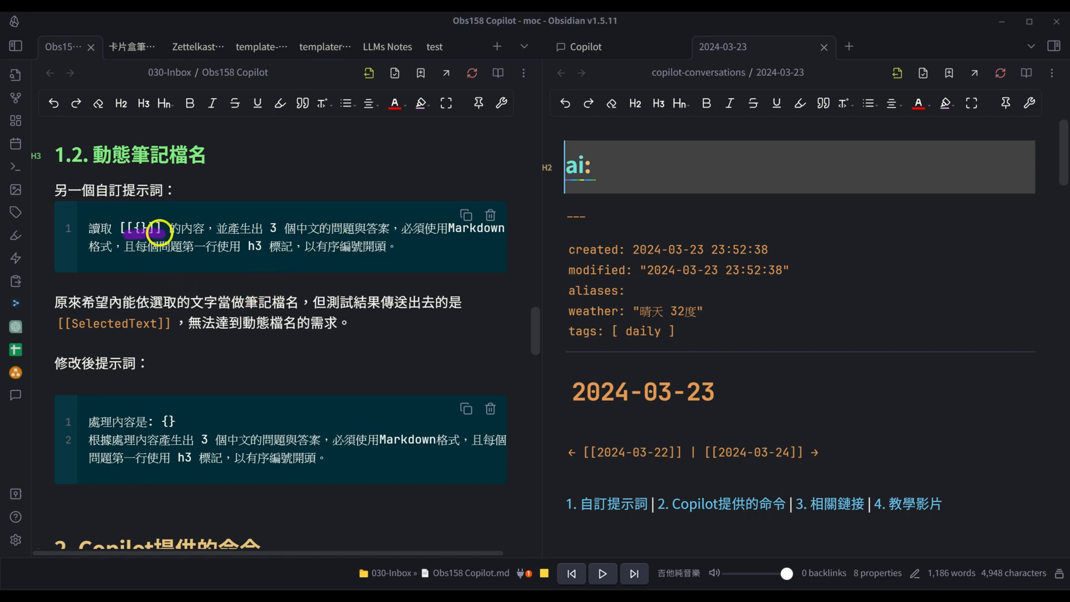
pyautogui.moveTo(72, 334); pyautogui.dragTo(167, 337)
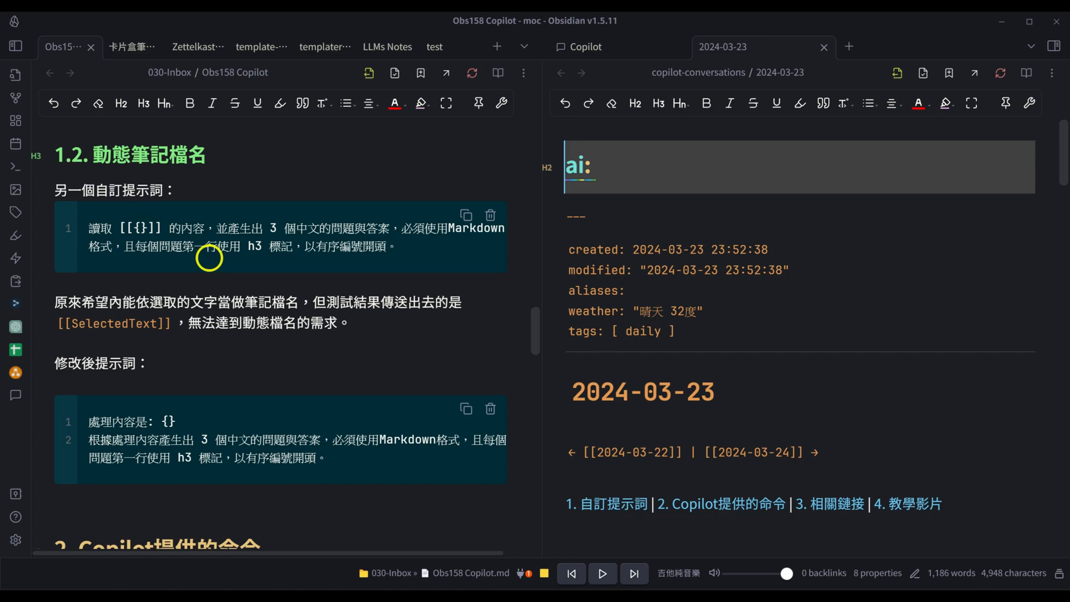
pyautogui.scroll(-2, 209, 258)
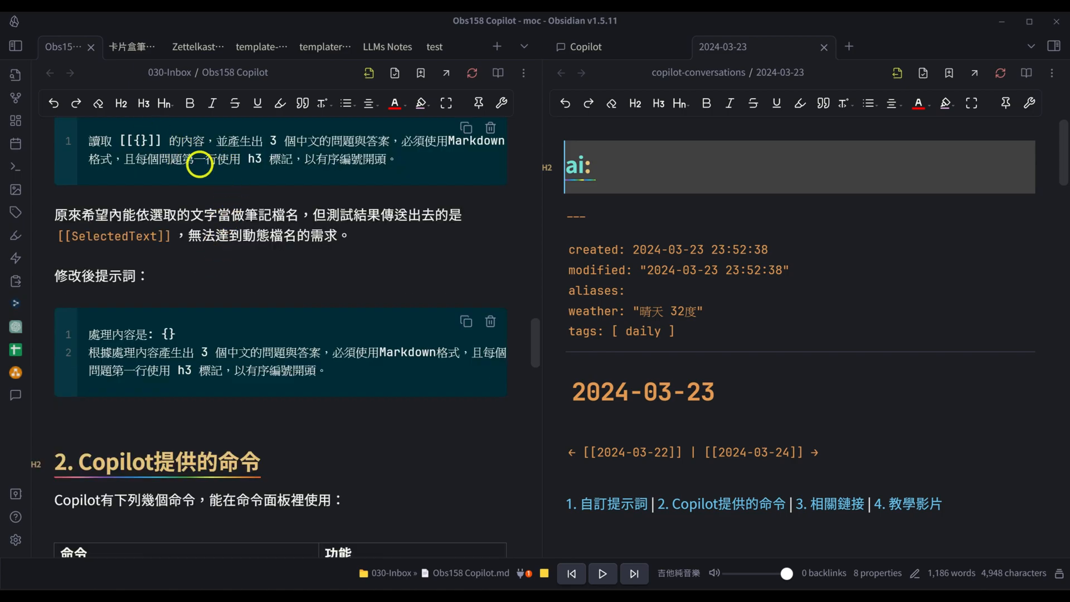
pyautogui.scroll(-2, 165, 247)
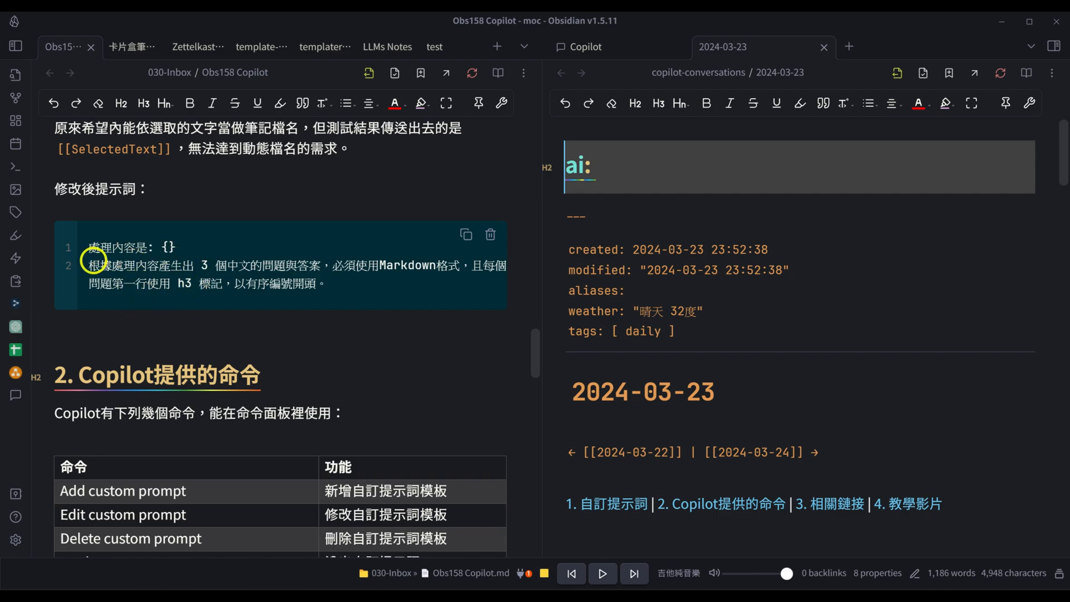
pyautogui.click(161, 241)
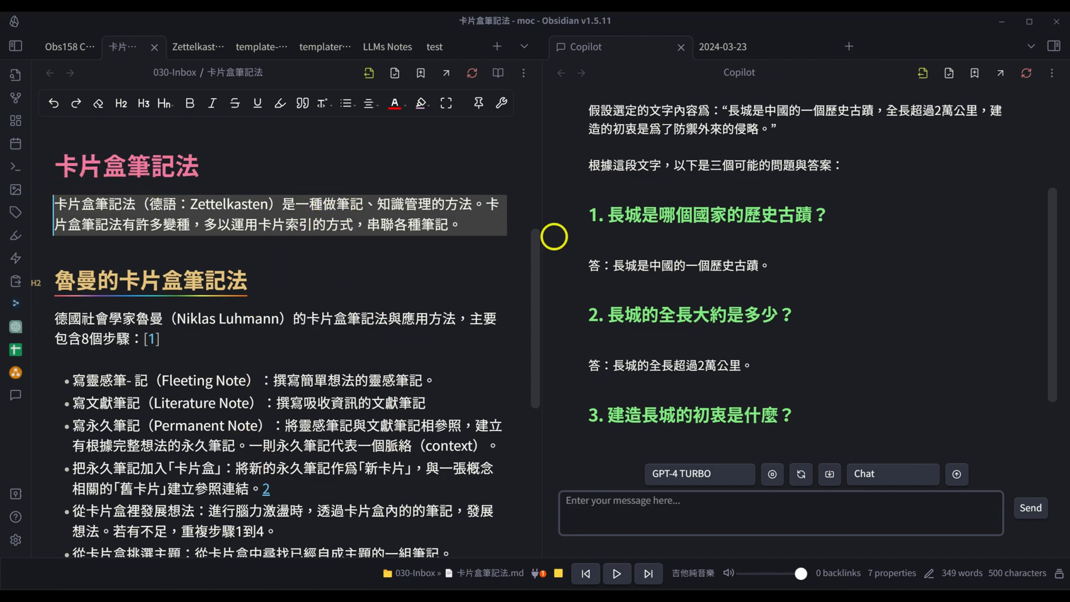
# Start a new Copilot chat and apply the Q&A Generator 2 custom prompt to the main heading text 卡片盒筆記法
pyautogui.click(870, 242)
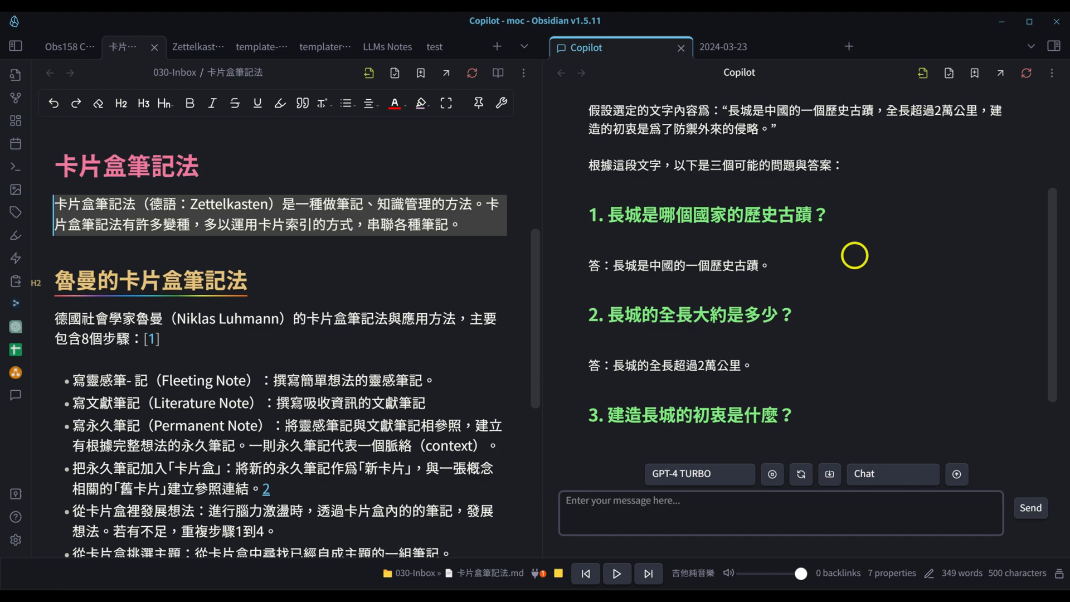
pyautogui.click(800, 474)
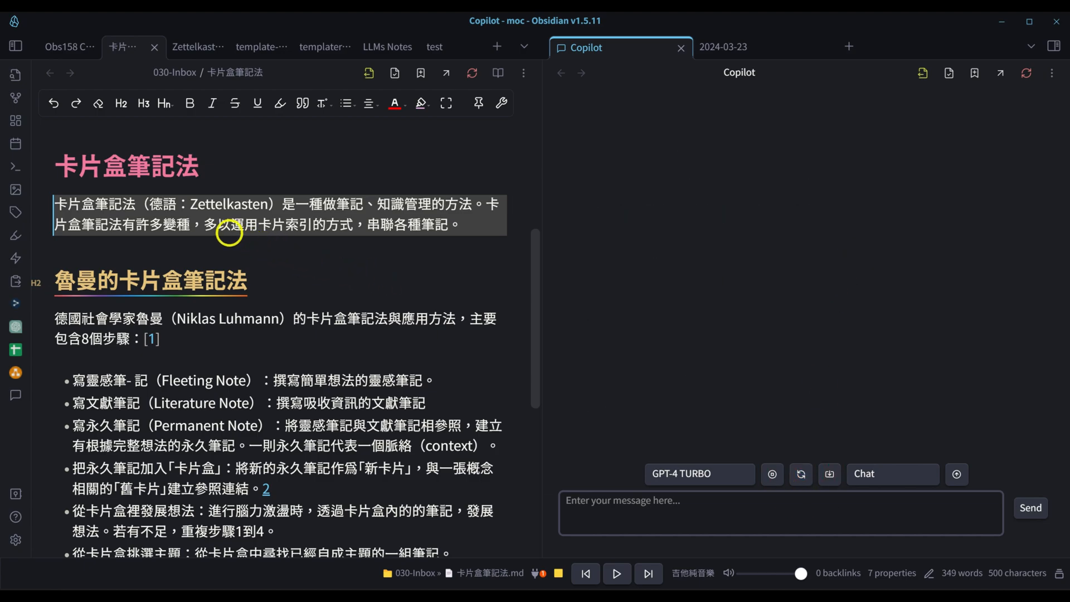
pyautogui.click(227, 233)
pyautogui.moveTo(394, 174); pyautogui.dragTo(56, 170)
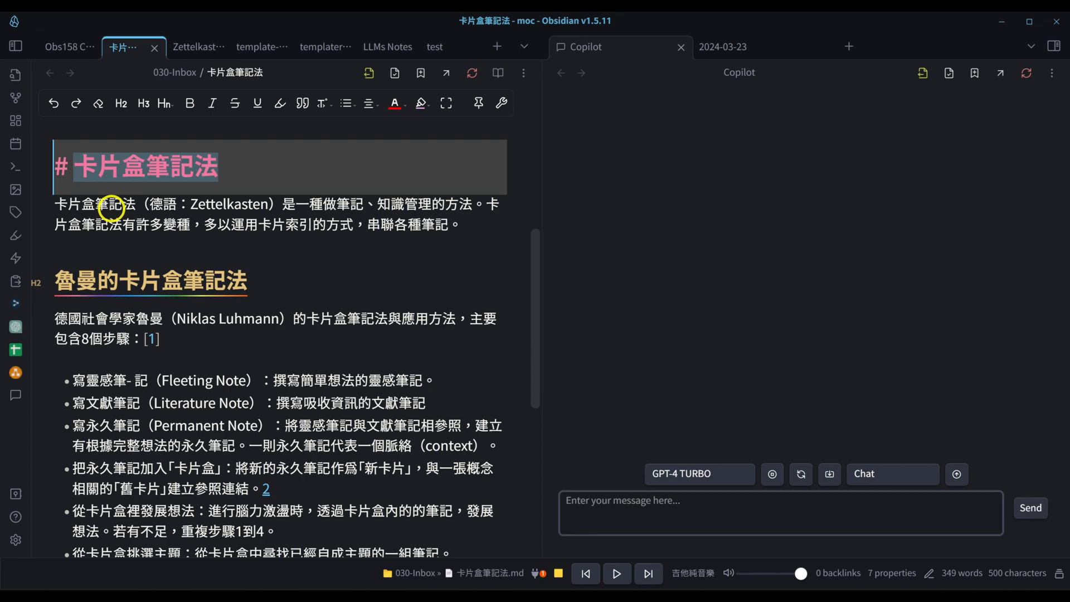
pyautogui.hotkey('ctrl', 'p')
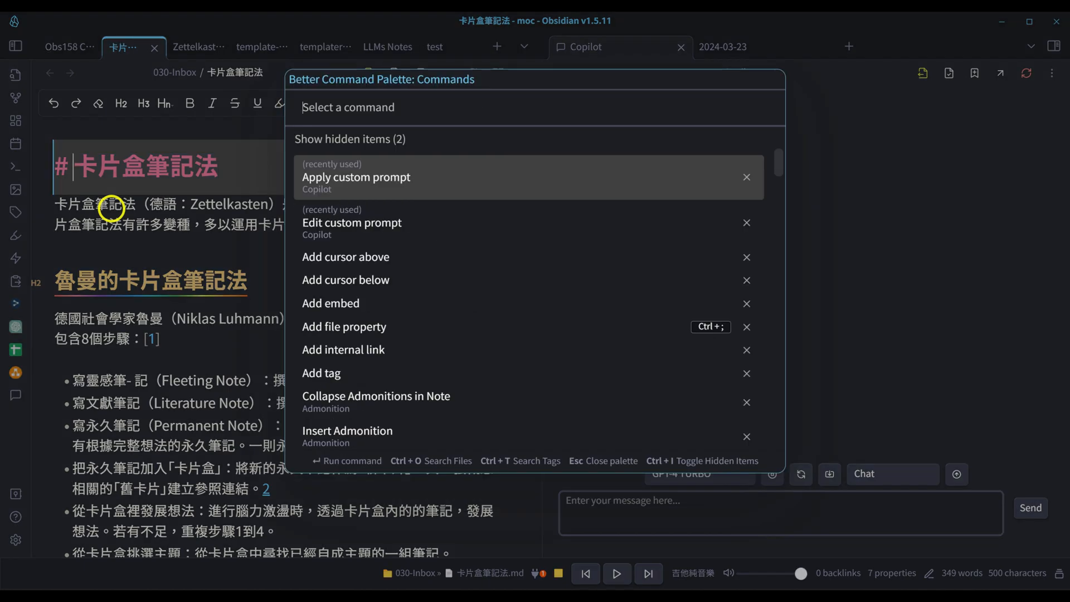
pyautogui.press('Return')
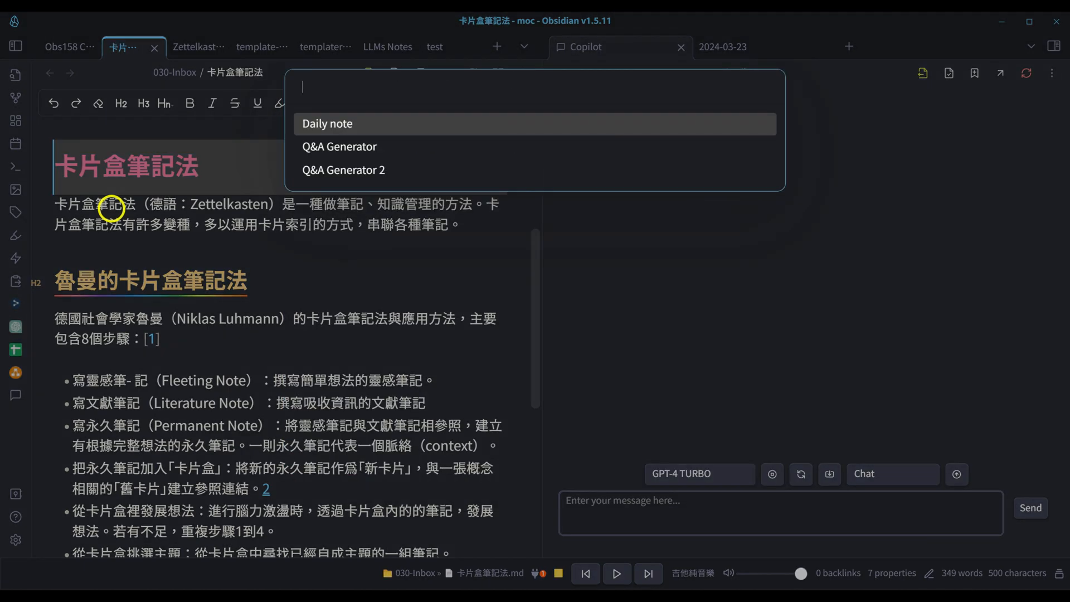
pyautogui.press('Up')
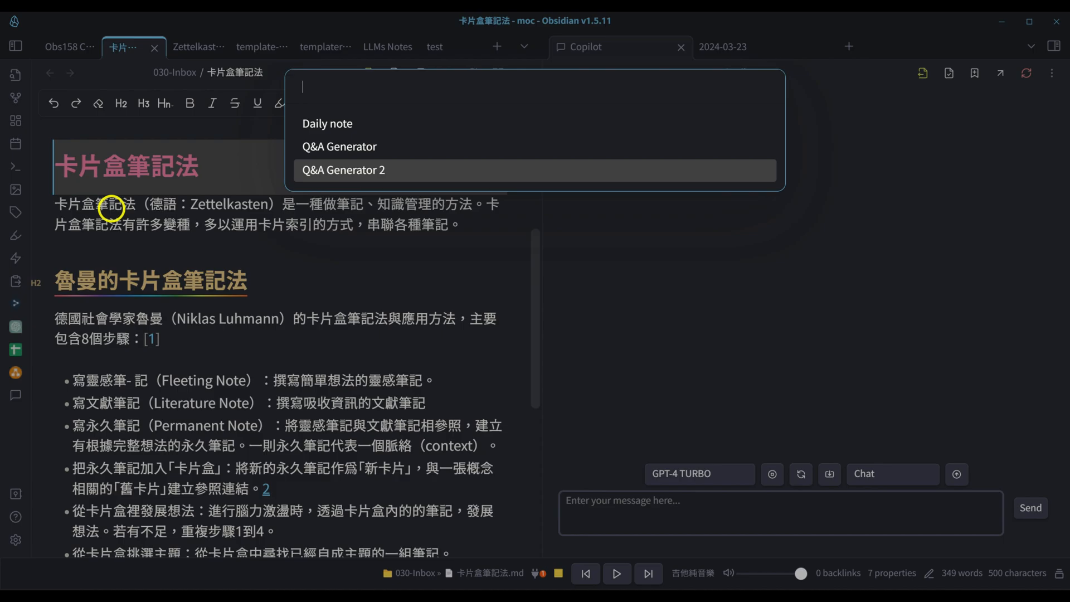
pyautogui.press('Return')
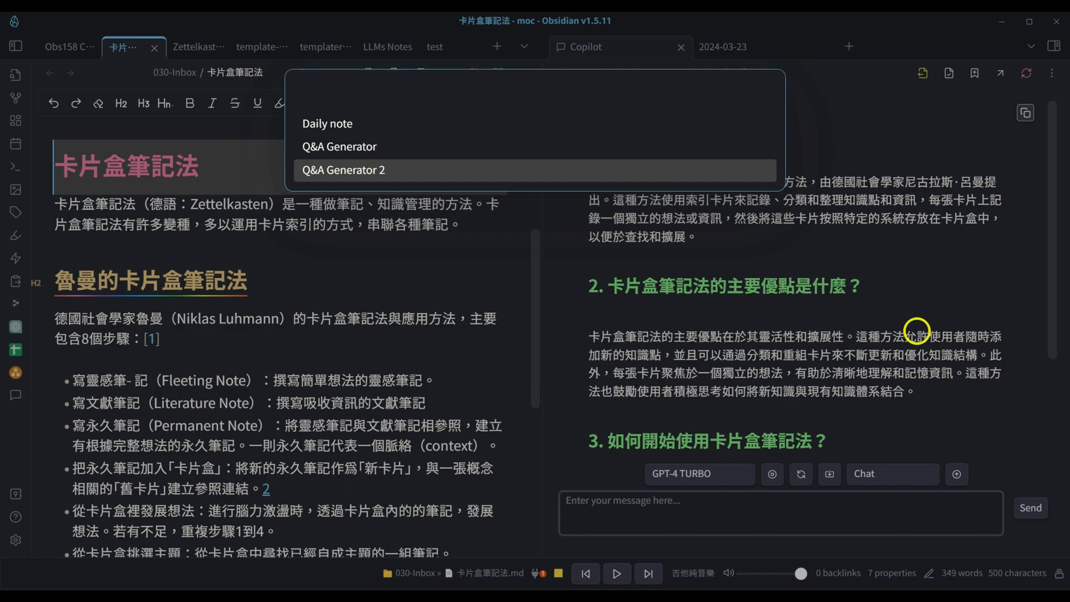
# Review the prompt text of the Q&A Generator 2 custom prompt, close it, and look through the 卡片盒筆記法 note
pyautogui.press('Return')
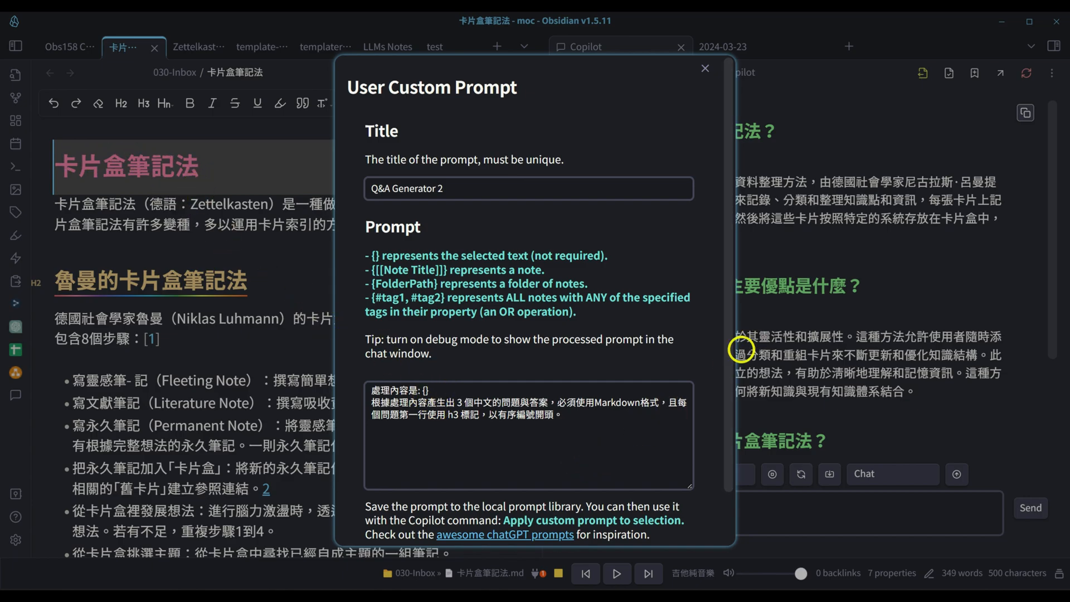
pyautogui.click(704, 70)
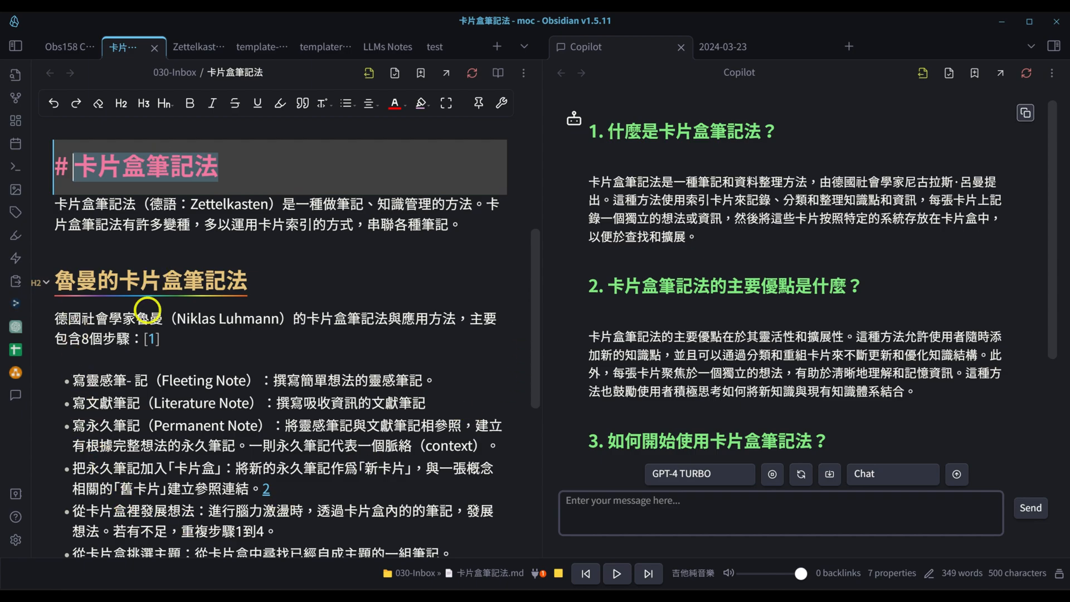
pyautogui.scroll(-3, 793, 342)
pyautogui.scroll(3, 794, 343)
pyautogui.click(270, 218)
pyautogui.scroll(-1, 316, 430)
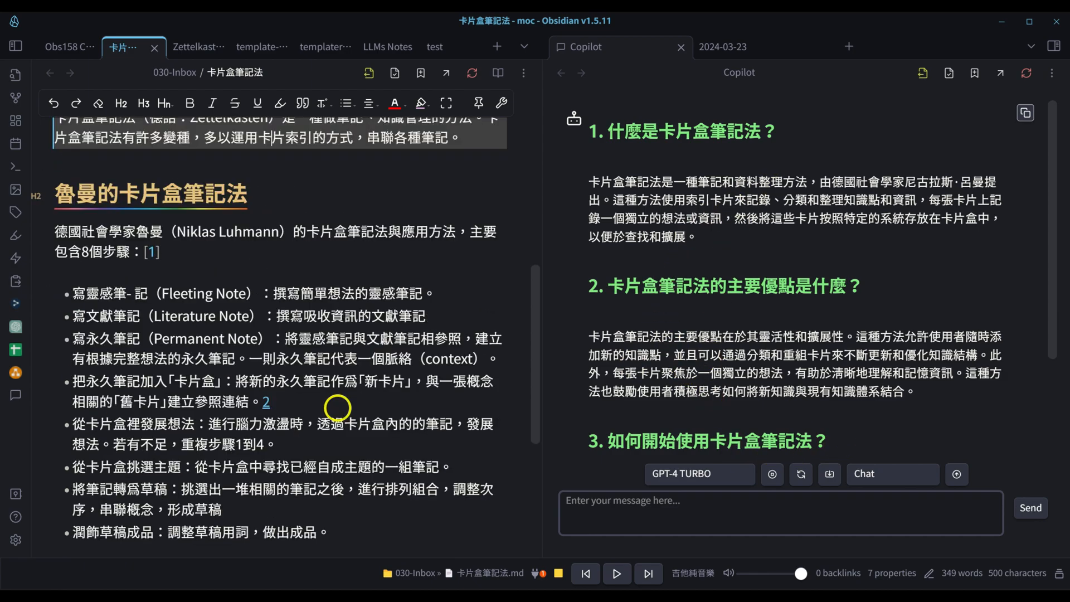
pyautogui.scroll(4, 356, 390)
pyautogui.scroll(-3, 370, 377)
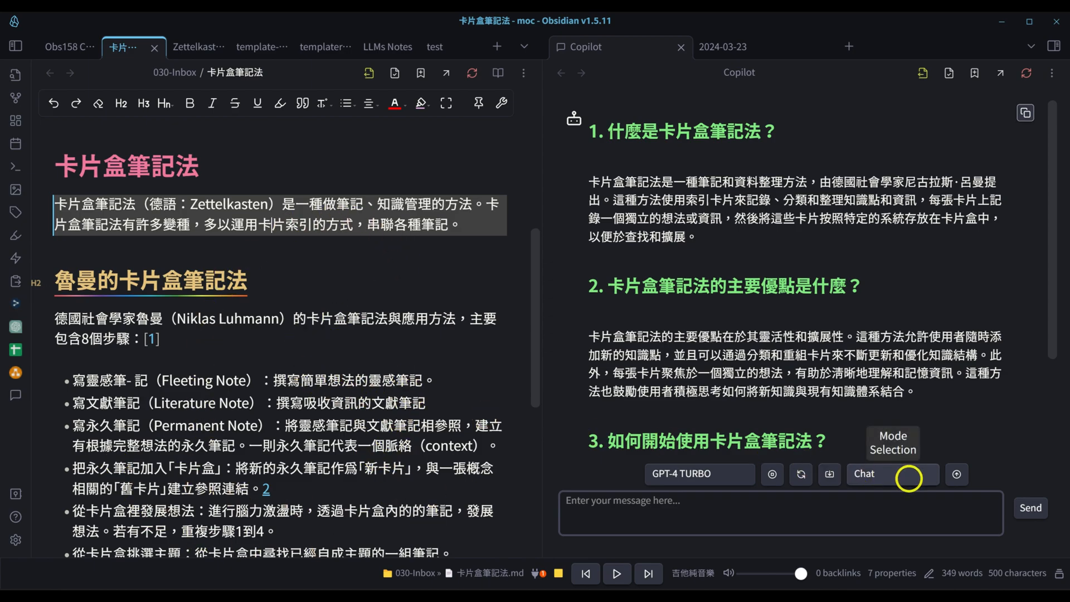
# Switch the Copilot mode to Long Note QA and return it to Chat
pyautogui.click(908, 477)
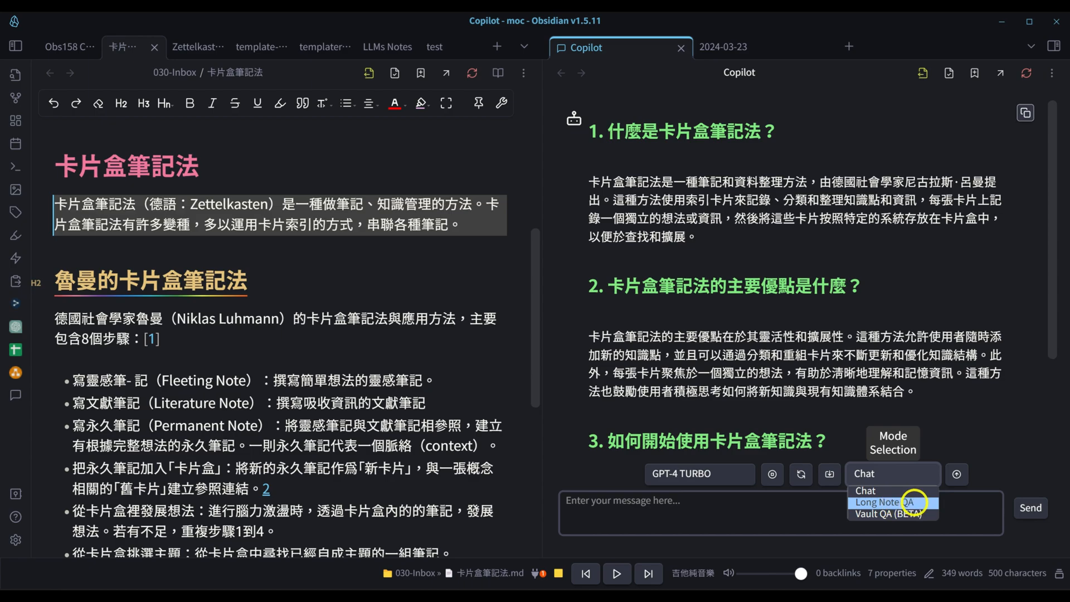
pyautogui.click(916, 501)
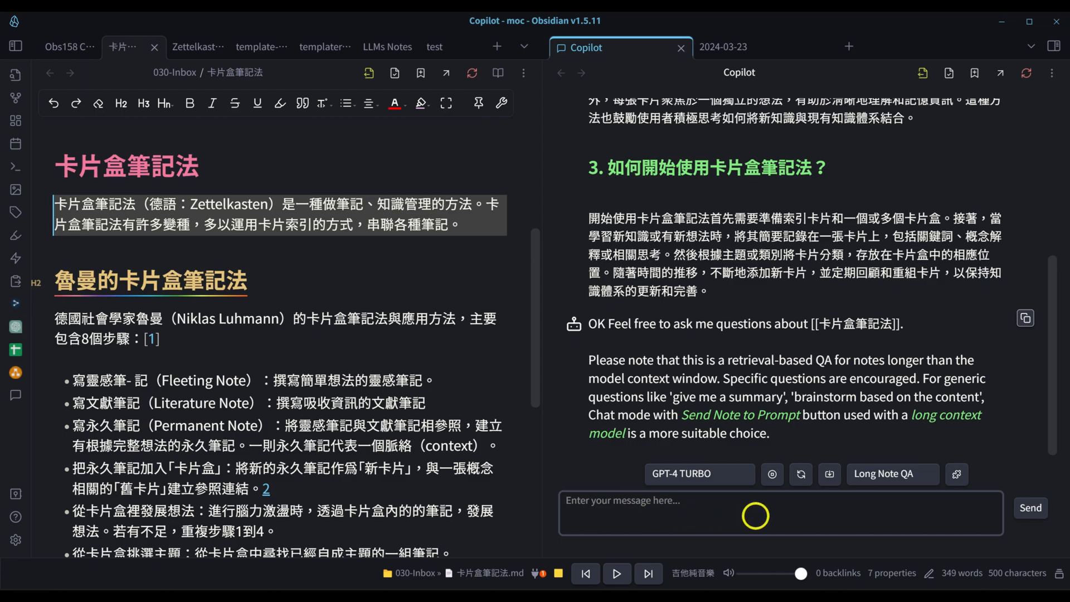
pyautogui.click(891, 473)
pyautogui.click(869, 488)
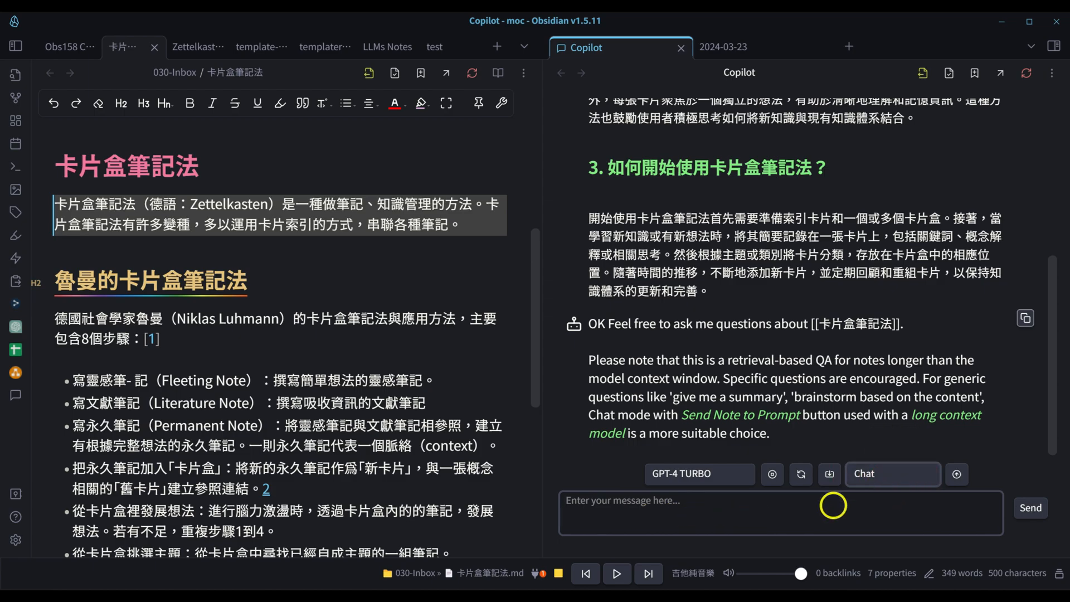
# Start a new Copilot chat and apply the Q&A Generator 2 custom prompt to the entire text of the 卡片盒筆記法 note
pyautogui.click(801, 475)
pyautogui.click(150, 365)
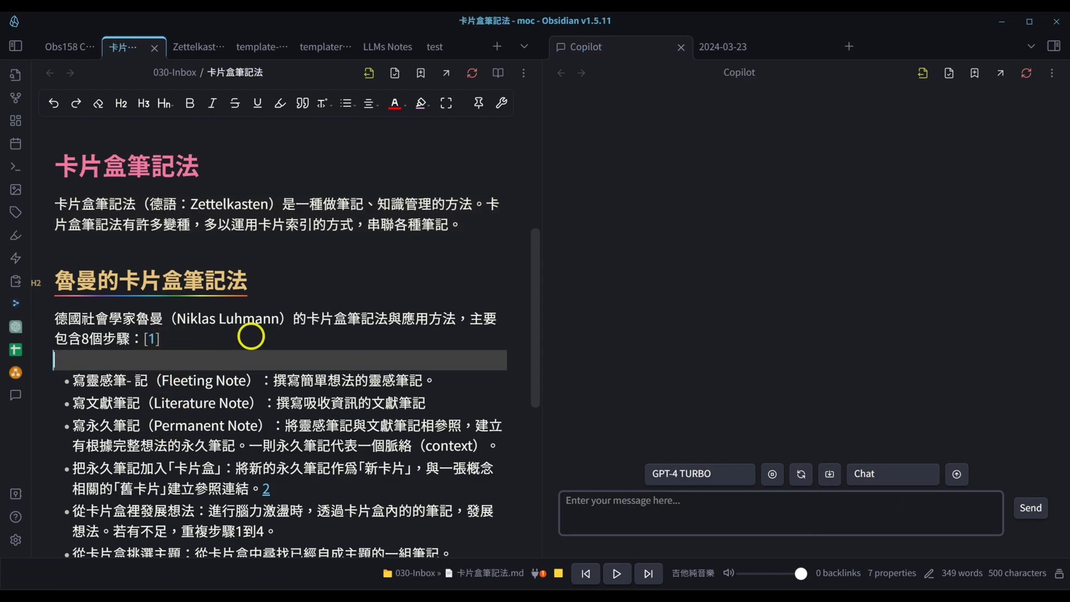
pyautogui.hotkey('ctrl', 'a')
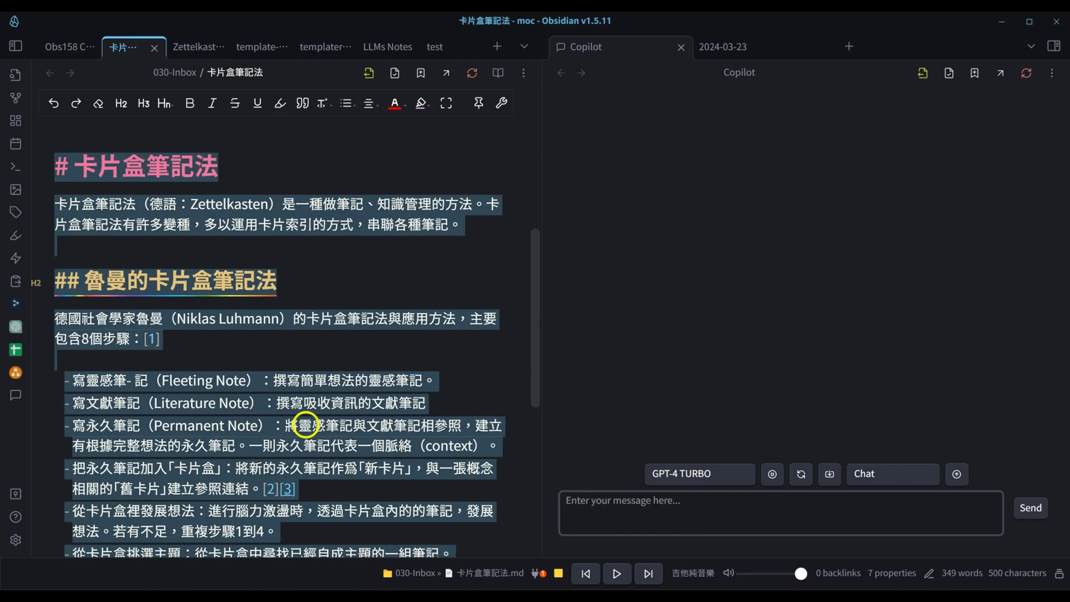
pyautogui.hotkey('ctrl', 'p')
pyautogui.press('Up')
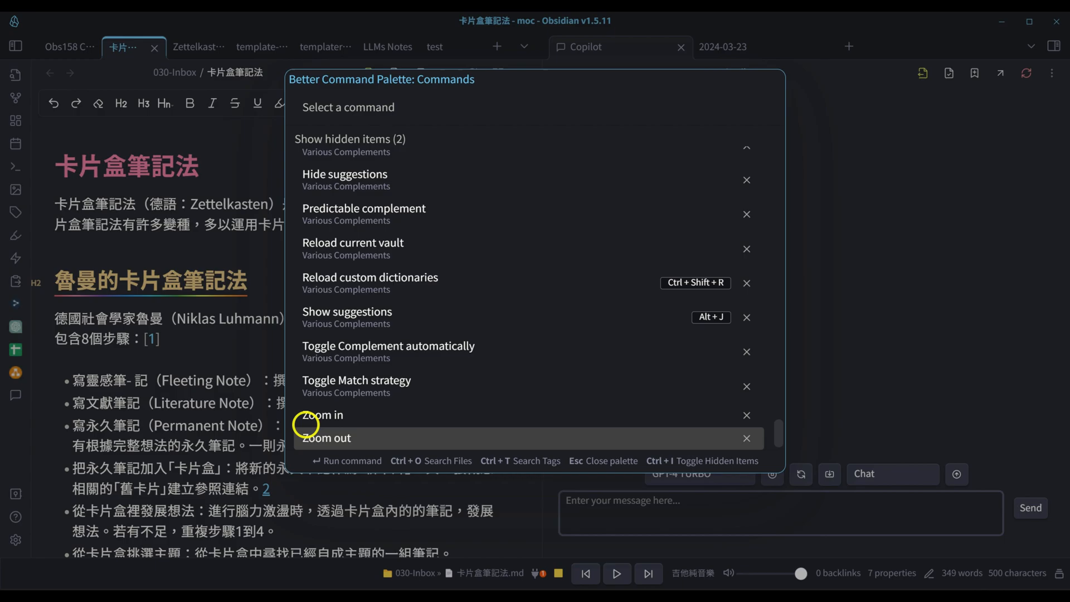
pyautogui.write('ap')
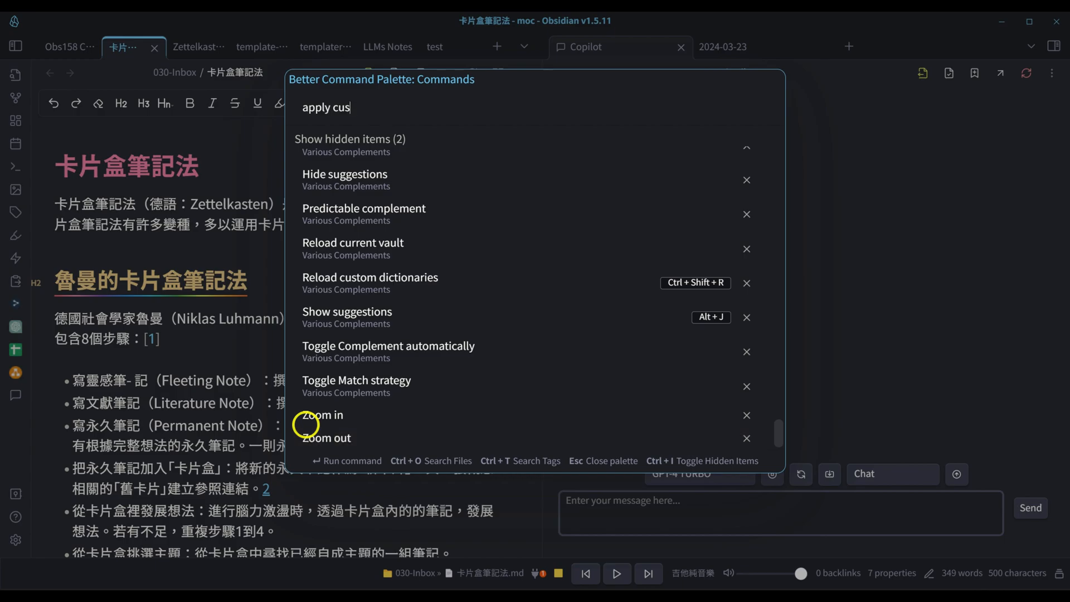
pyautogui.write('ply cus')
pyautogui.press('Return')
pyautogui.press('Down')
pyautogui.press('Down')
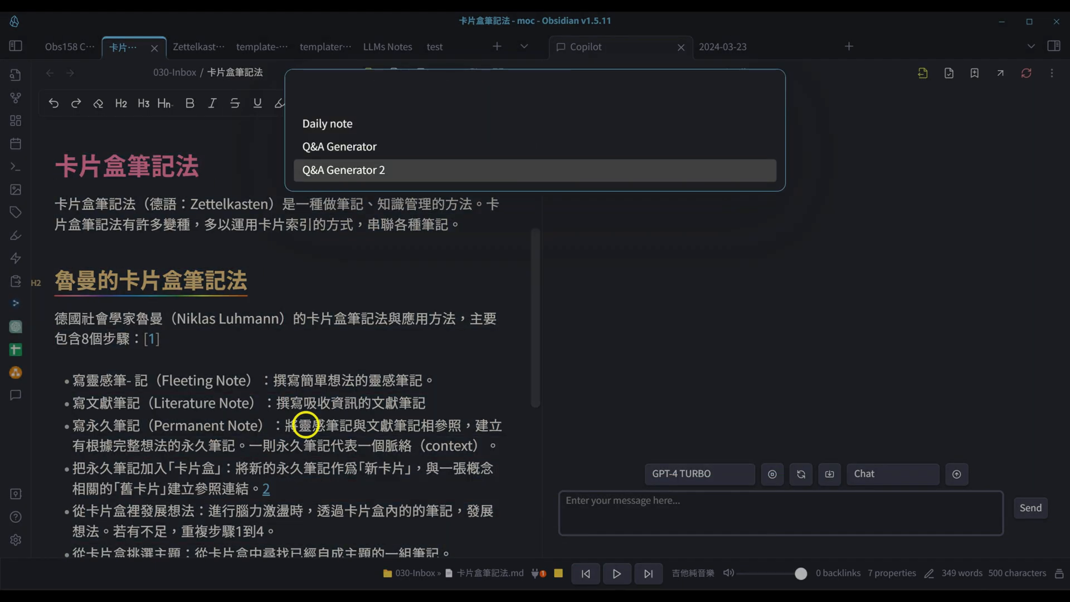
pyautogui.press('Return')
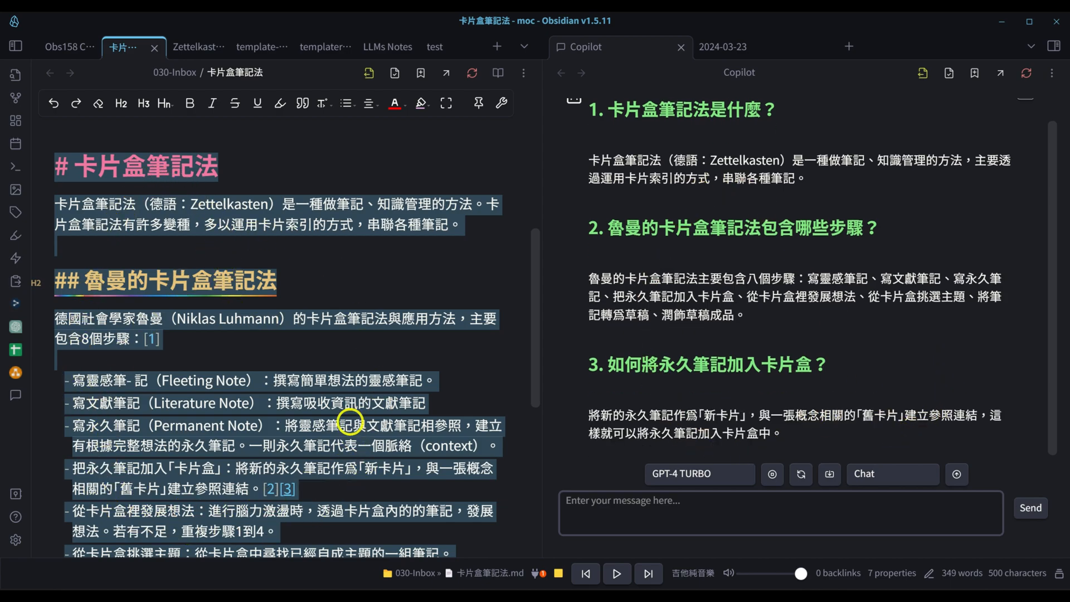
pyautogui.scroll(1, 858, 350)
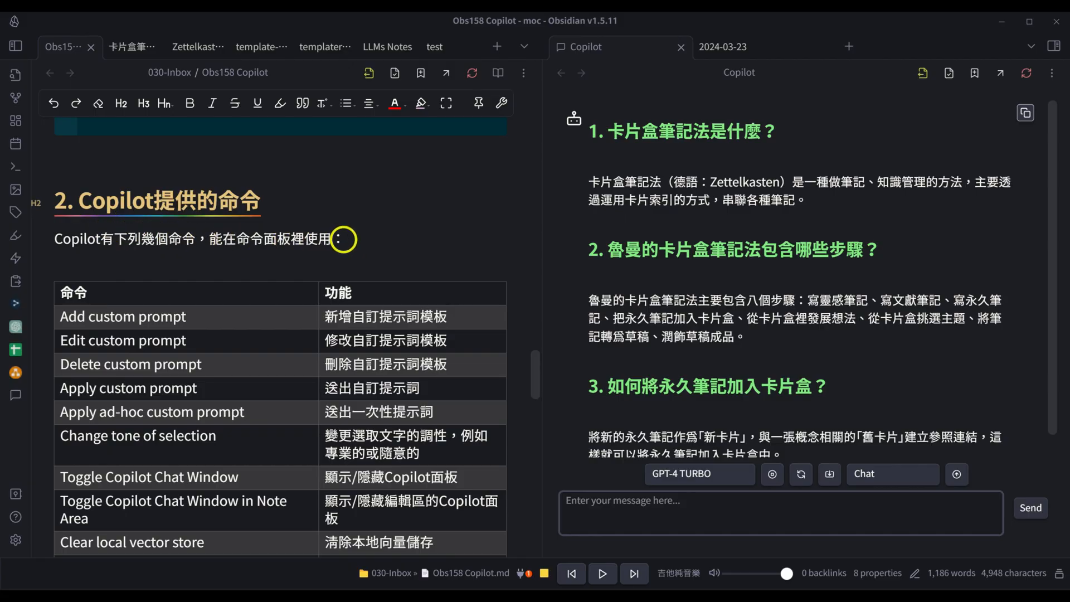
# Look through the Copilot command table in the Obs158 Copilot note, including the Apply ad-hoc custom prompt and Change tone of selection rows
pyautogui.scroll(-3, 442, 252)
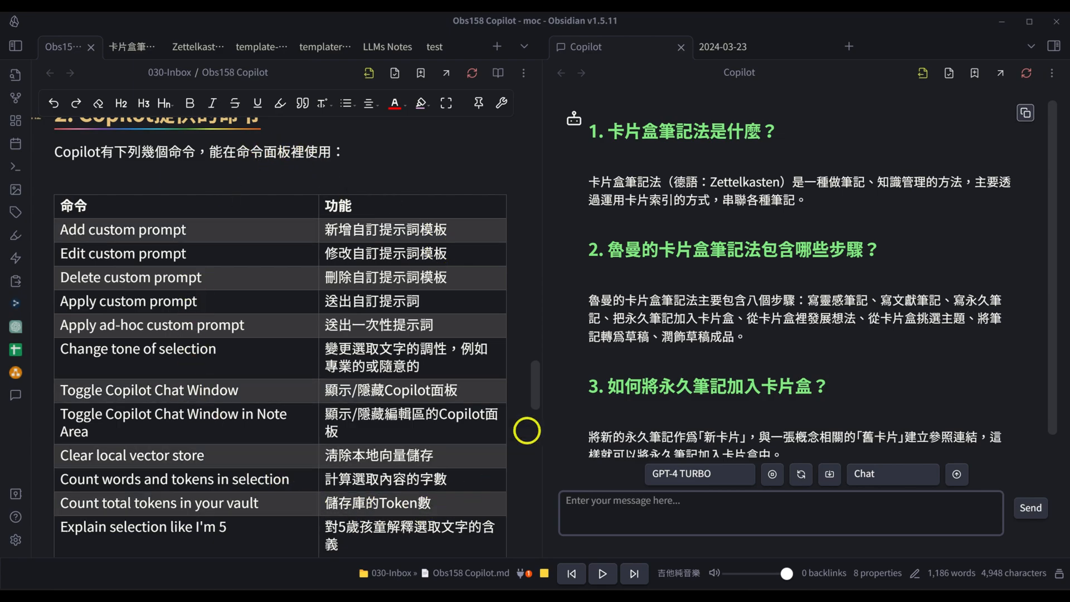
pyautogui.click(534, 368)
pyautogui.moveTo(534, 367); pyautogui.dragTo(535, 376)
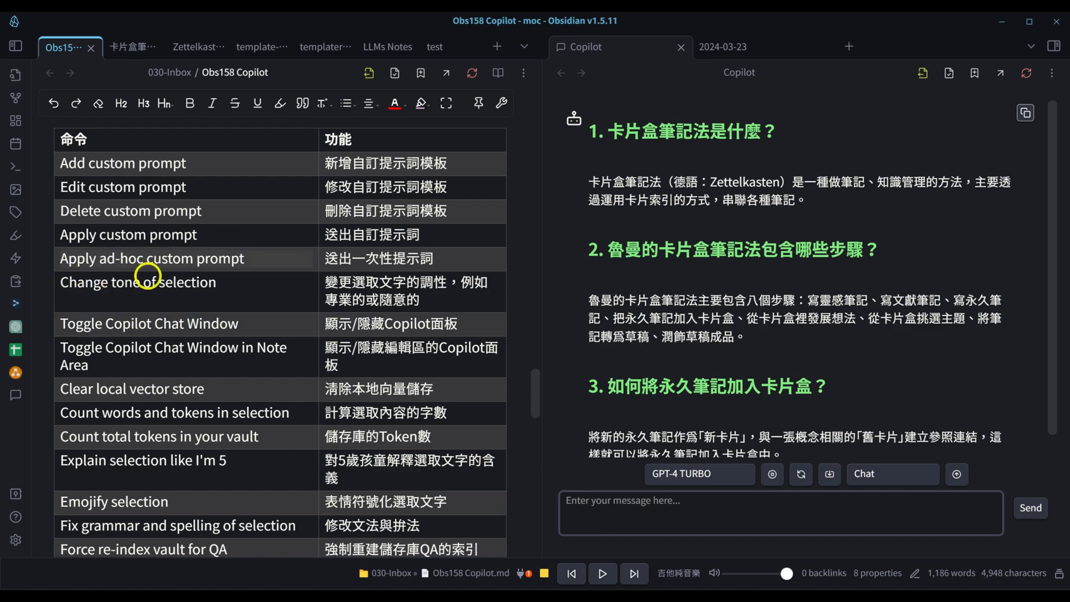
pyautogui.click(98, 264)
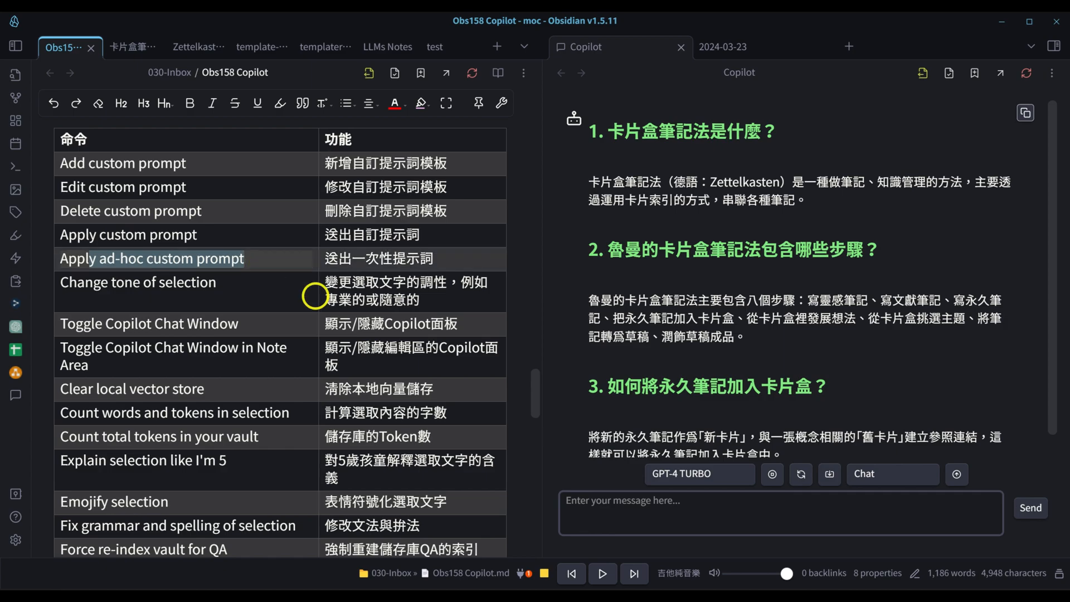
pyautogui.scroll(-2, 312, 294)
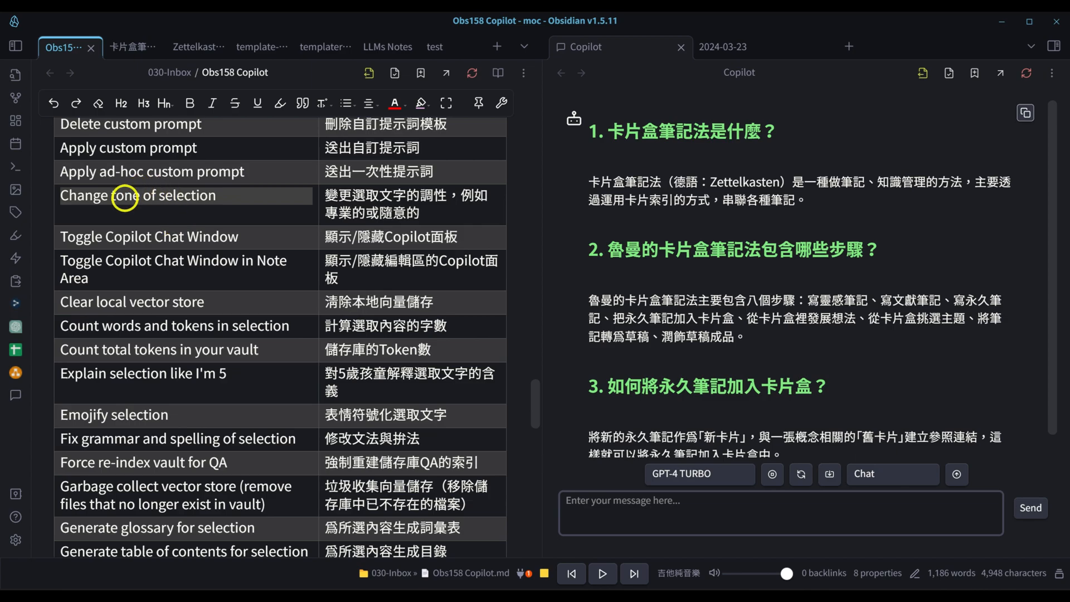
pyautogui.click(122, 197)
pyautogui.scroll(-4, 270, 249)
pyautogui.scroll(-4, 270, 249)
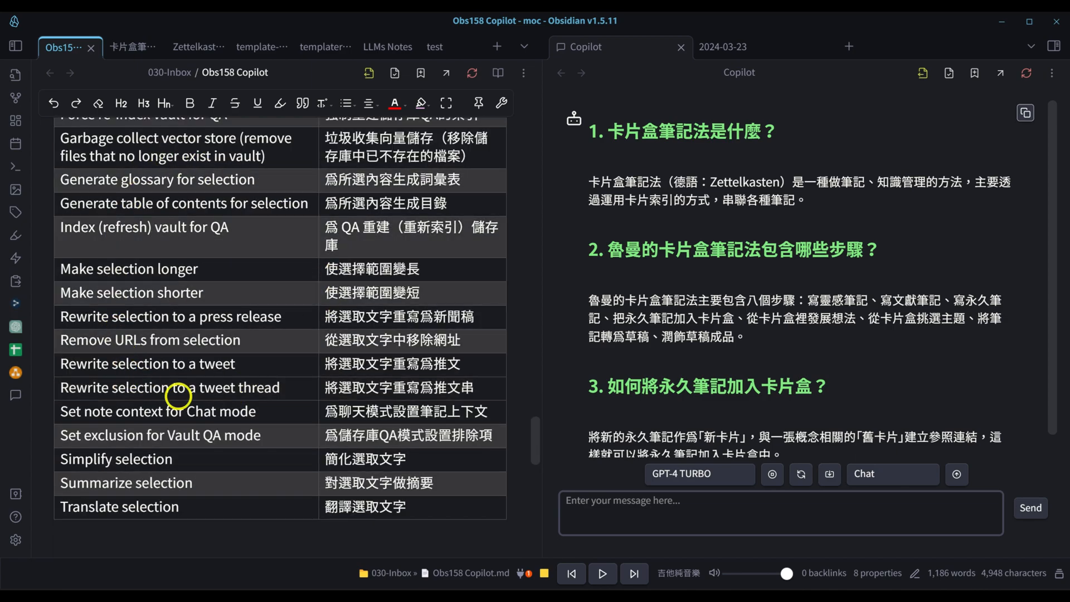
pyautogui.scroll(-2, 317, 291)
pyautogui.scroll(-2, 320, 296)
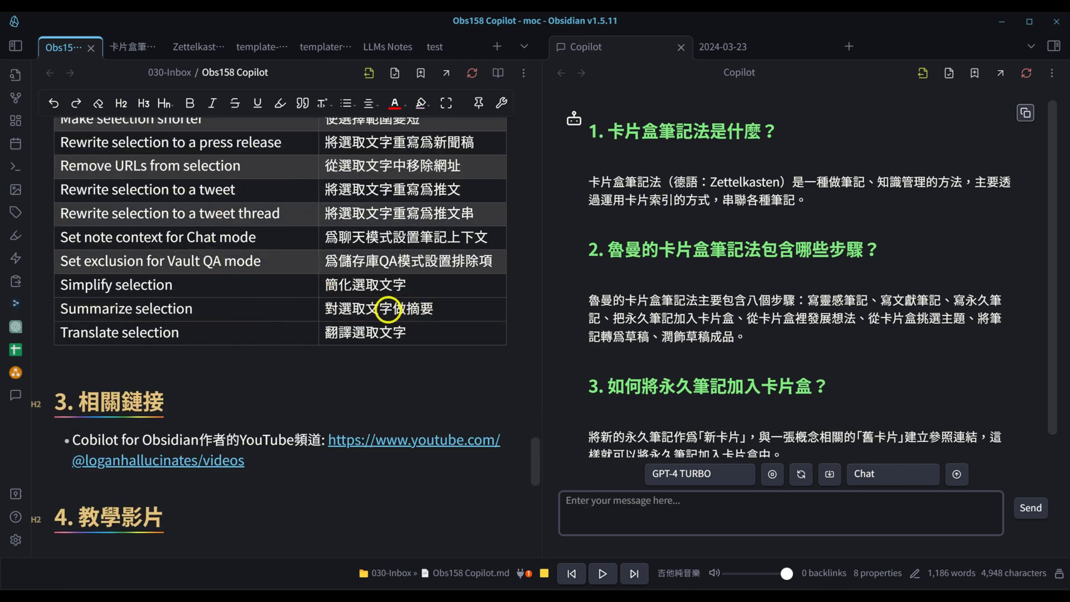
# Examine the Summarize selection, Translate selection and Add custom prompt rows of the command table, and return to section 1.2. 動態筆記檔名
pyautogui.moveTo(59, 310); pyautogui.dragTo(270, 309)
pyautogui.click(449, 306)
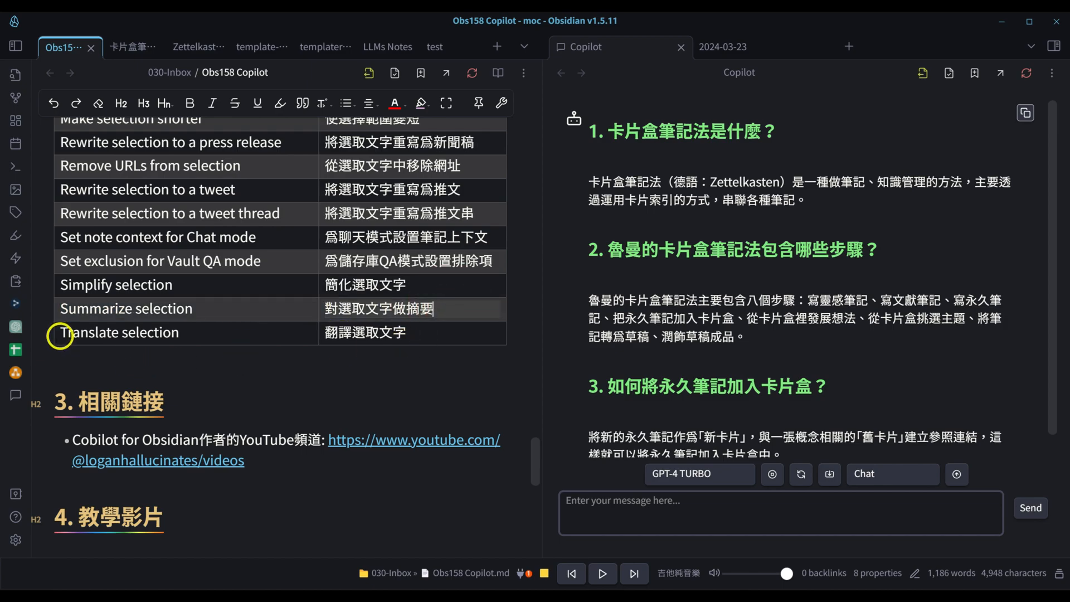
pyautogui.moveTo(60, 335); pyautogui.dragTo(430, 334)
pyautogui.scroll(5, 297, 424)
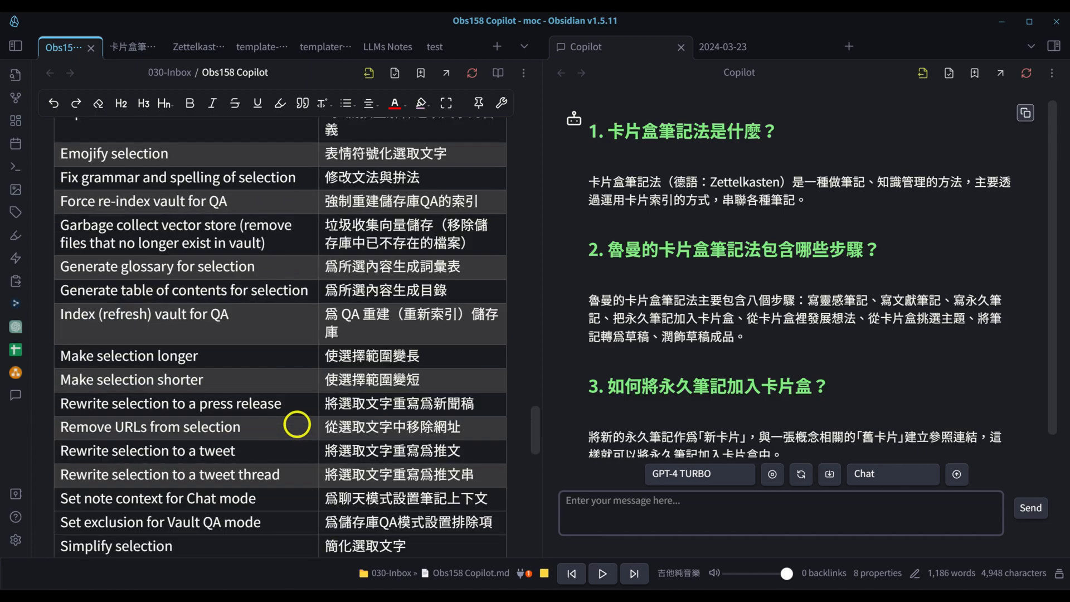
pyautogui.scroll(8, 297, 425)
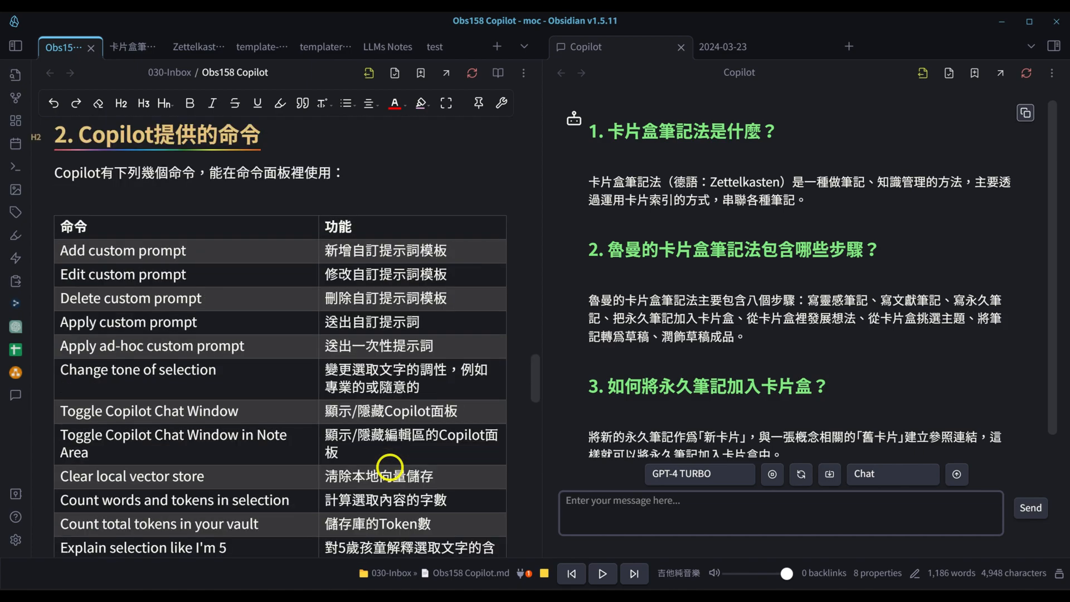
pyautogui.scroll(-2, 389, 465)
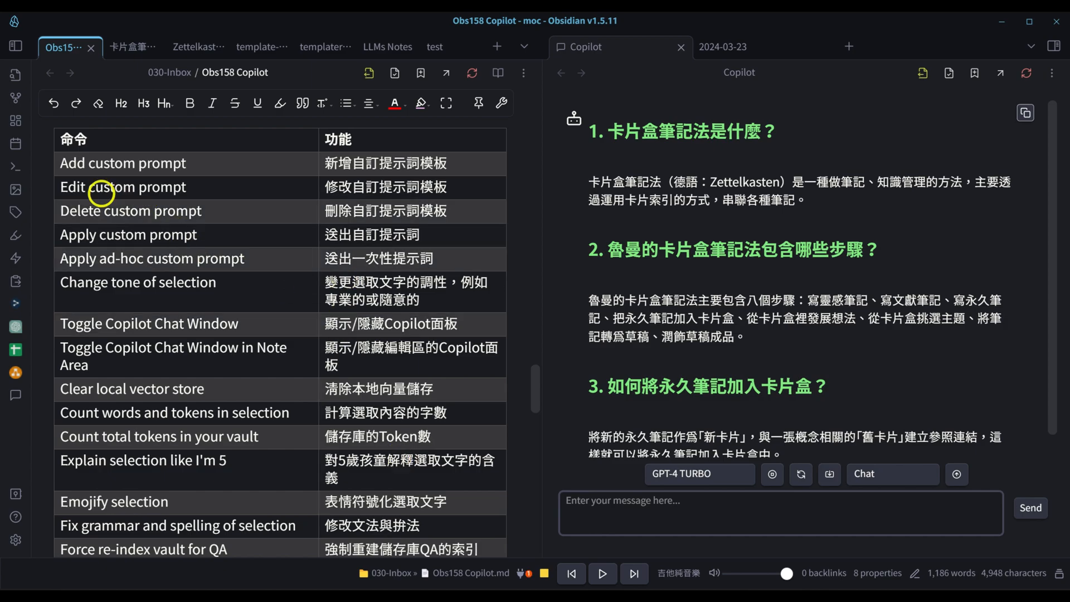
pyautogui.moveTo(86, 163); pyautogui.dragTo(186, 163)
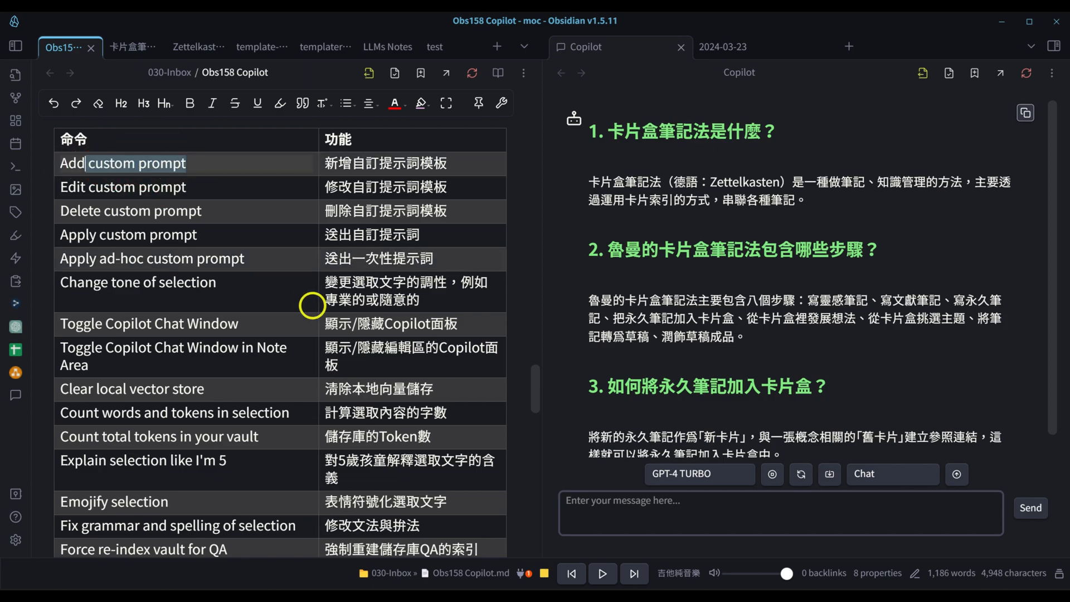
pyautogui.moveTo(536, 389); pyautogui.dragTo(519, 224)
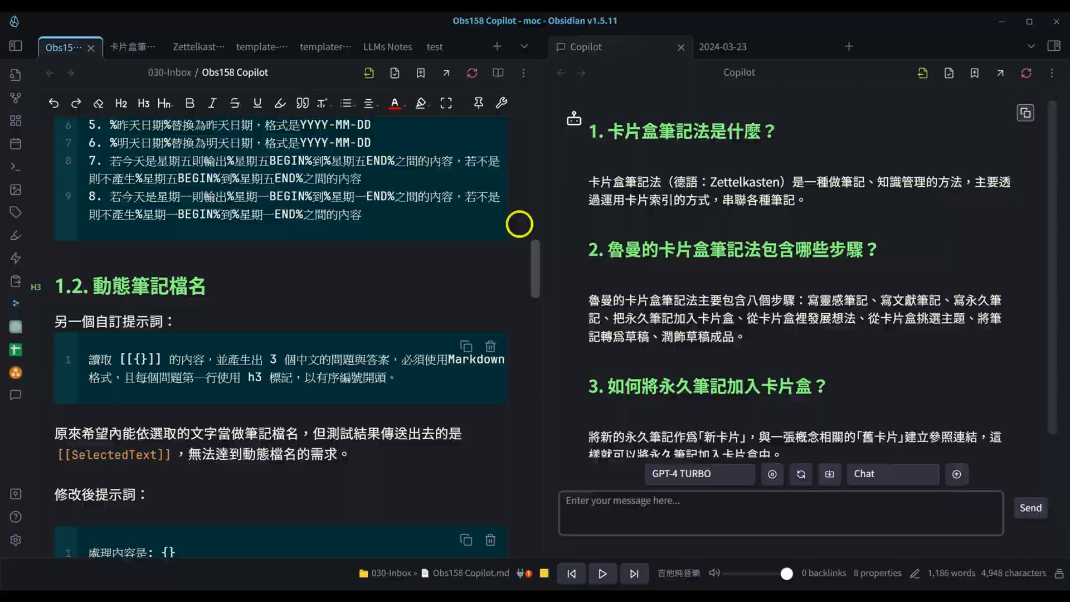